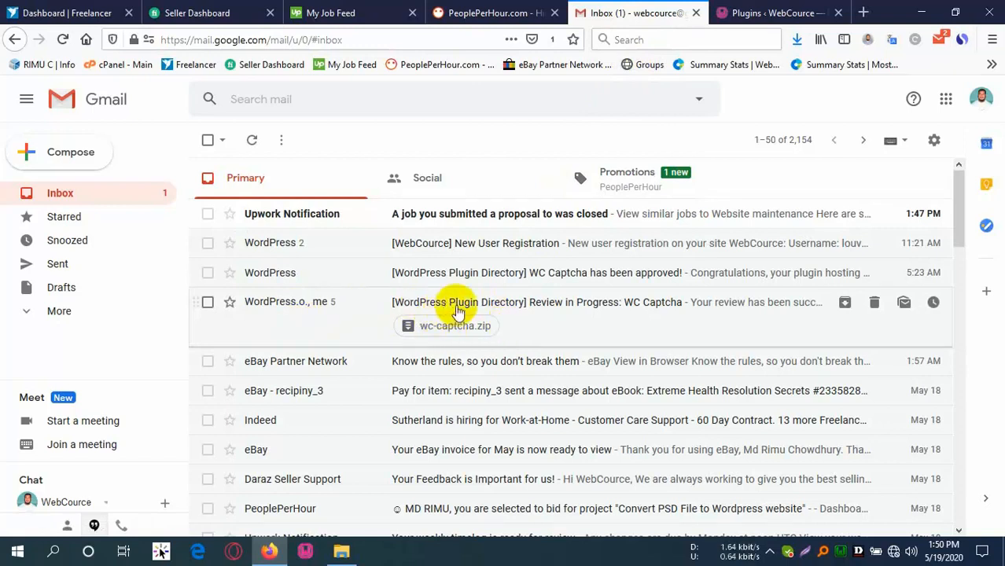
Read the Review in Progress: WC Captcha email about repository access within 24 hours.
click(548, 307)
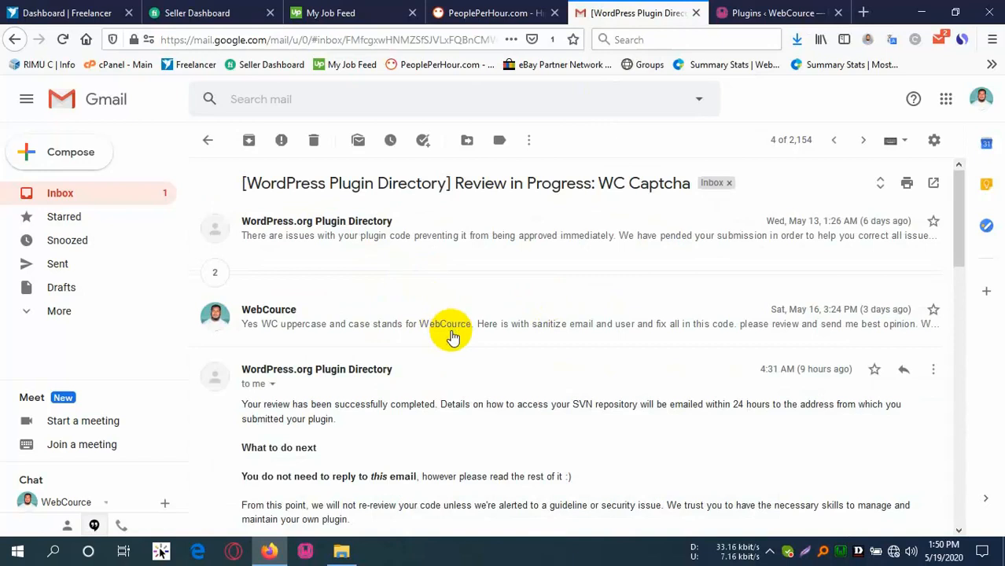
scroll(452, 337, down, 2)
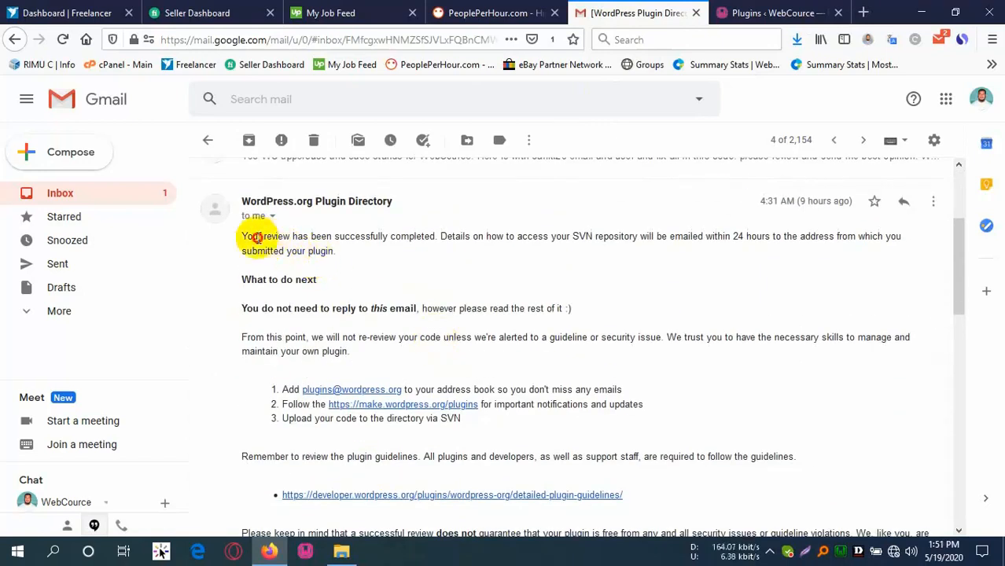
drag(257, 237, 350, 233)
click(424, 230)
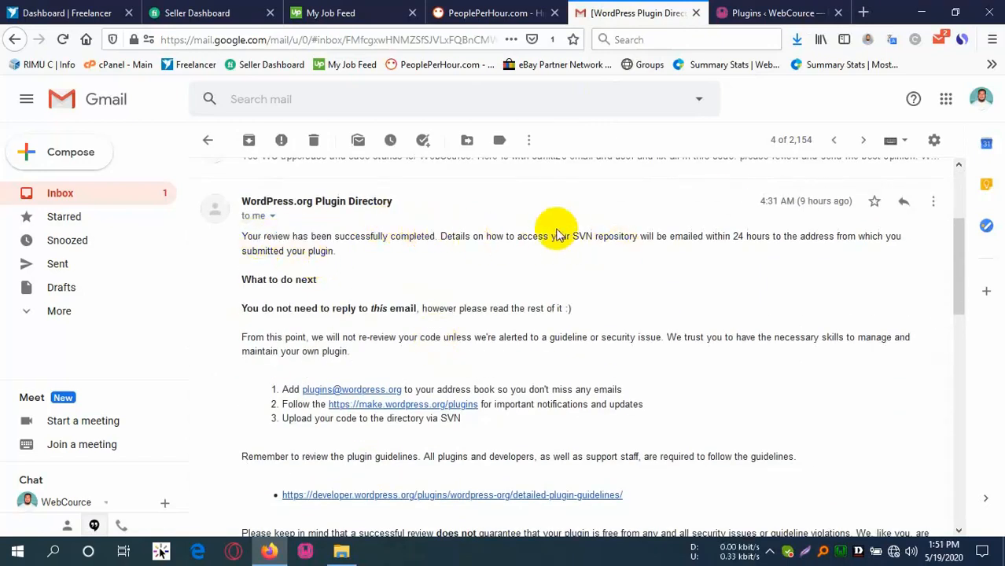
drag(490, 236, 634, 238)
click(684, 238)
drag(734, 237, 806, 237)
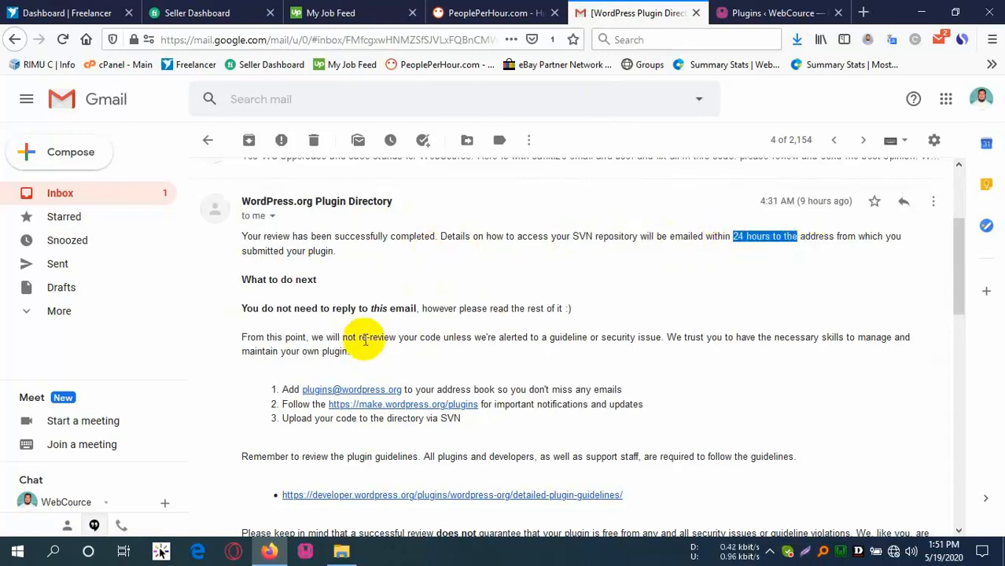
scroll(361, 338, down, 3)
scroll(341, 292, up, 8)
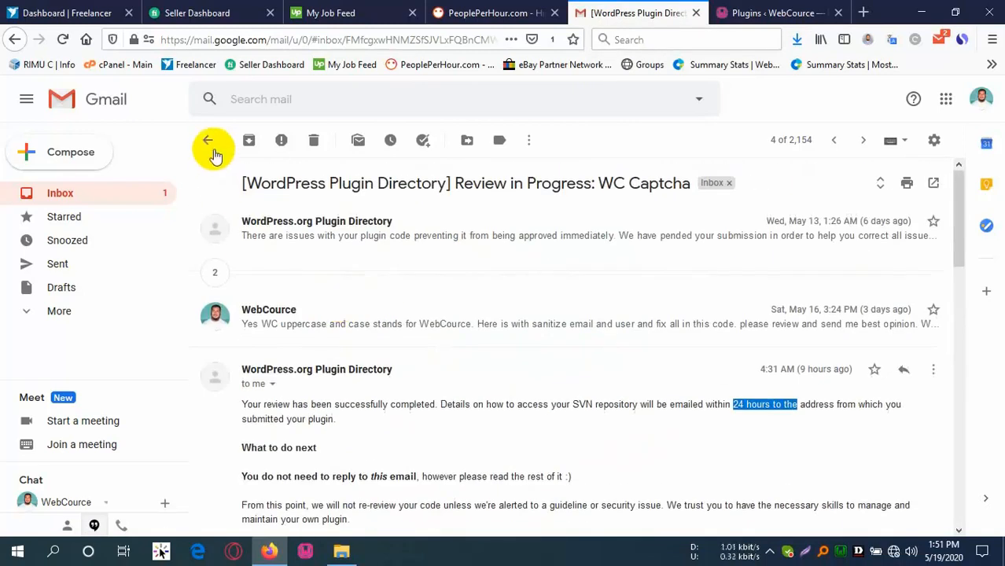
Go back to the inbox and open the 'WC Captcha has been approved!' email.
click(207, 140)
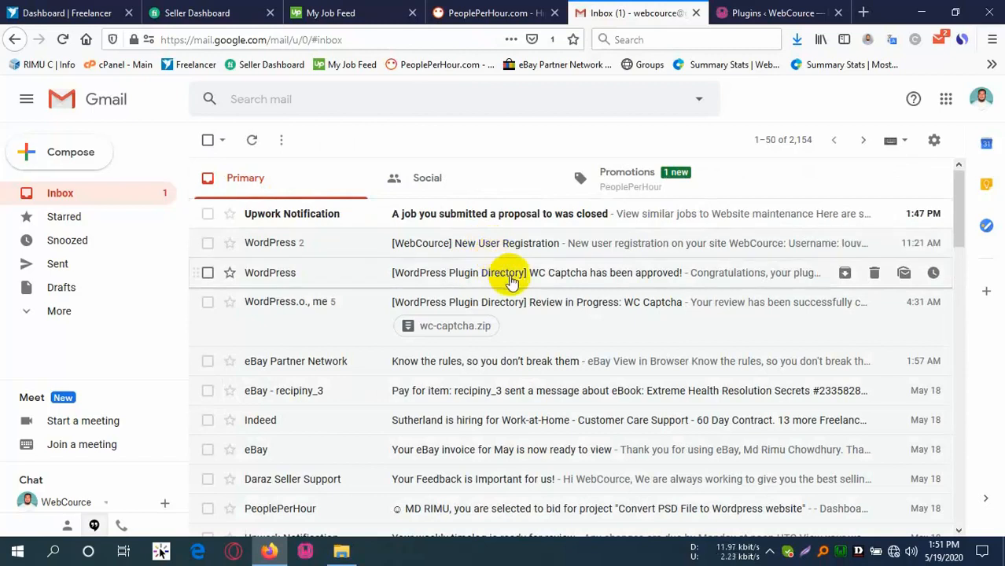
click(564, 275)
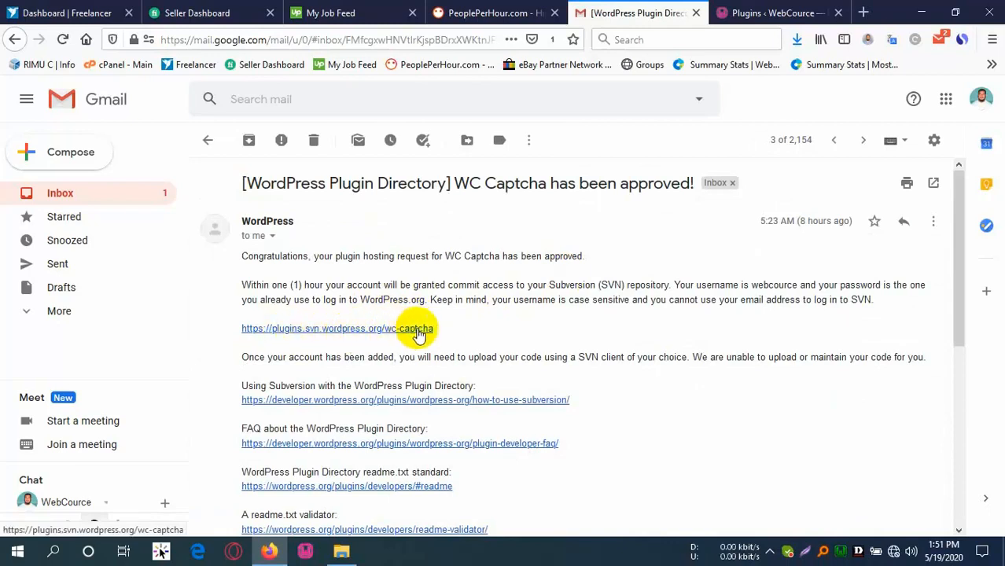
scroll(395, 397, down, 2)
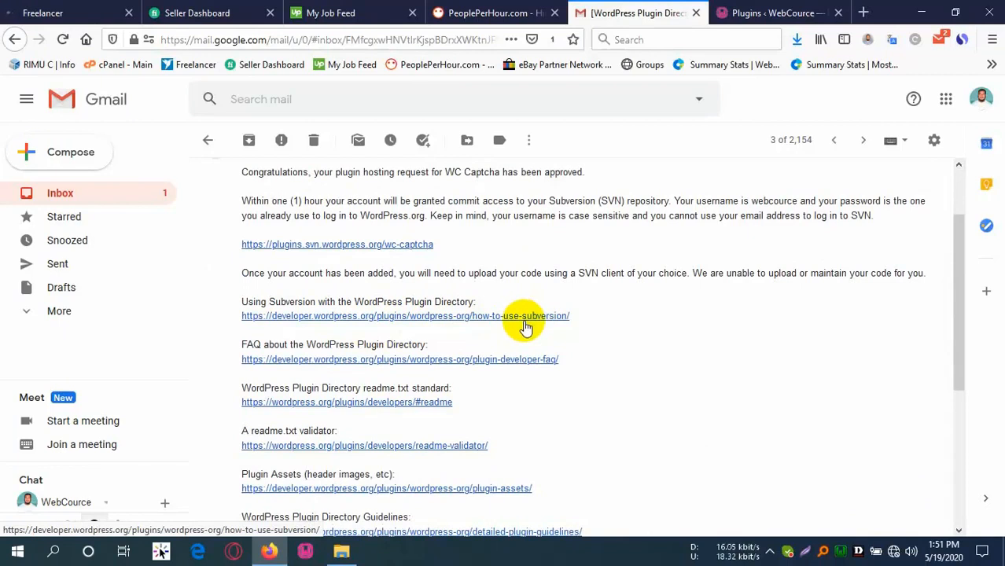
Check WC Captcha 1.0 by WebCource in Installed Plugins, then bring up the wc-captcha folder.
click(755, 12)
scroll(157, 197, up, 4)
scroll(165, 236, down, 4)
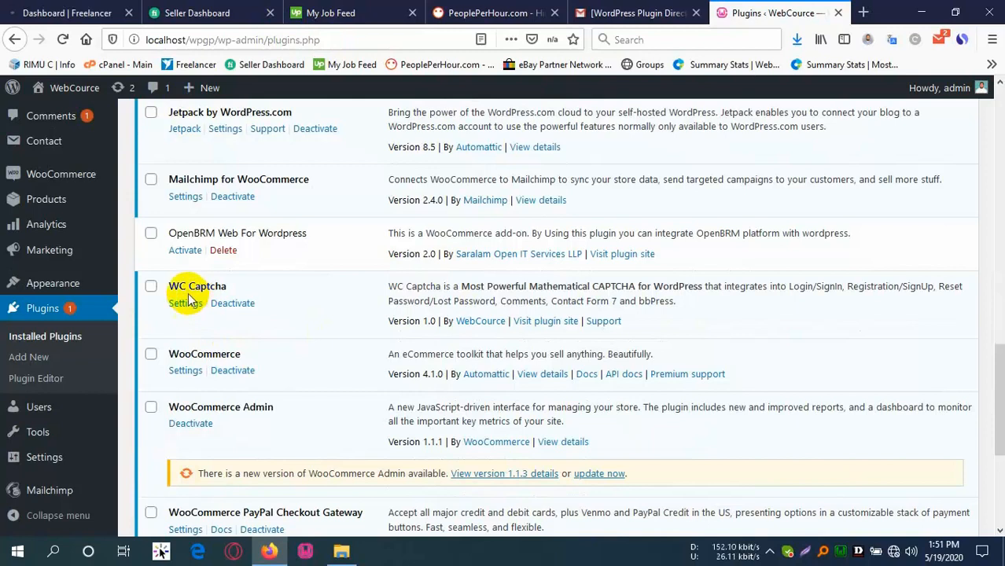
drag(455, 288, 459, 288)
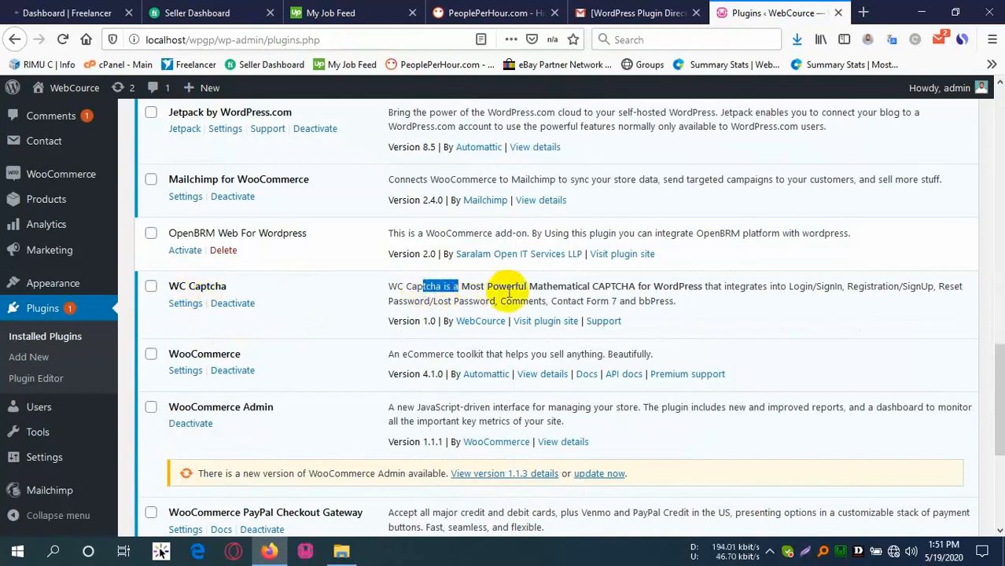
click(511, 292)
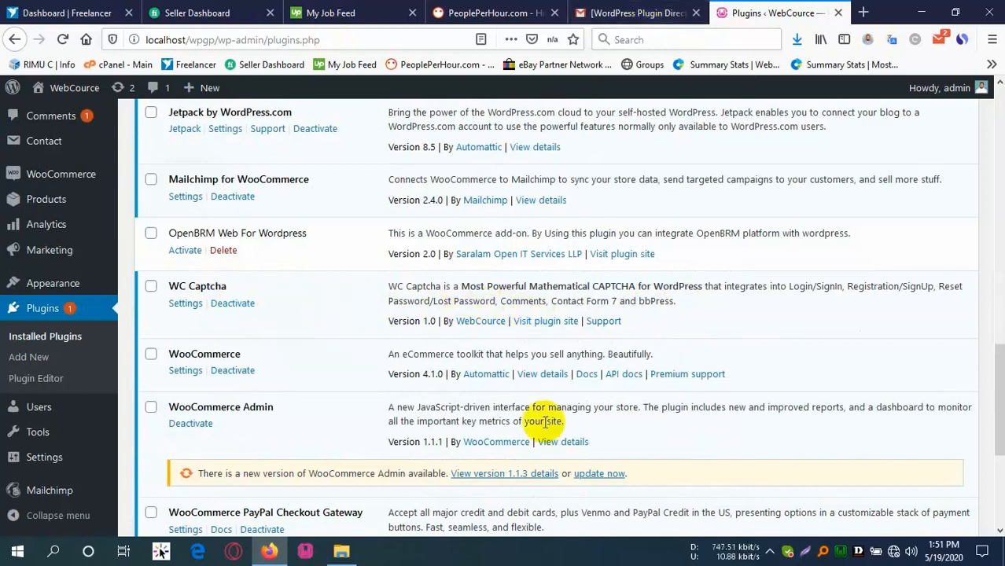
click(341, 551)
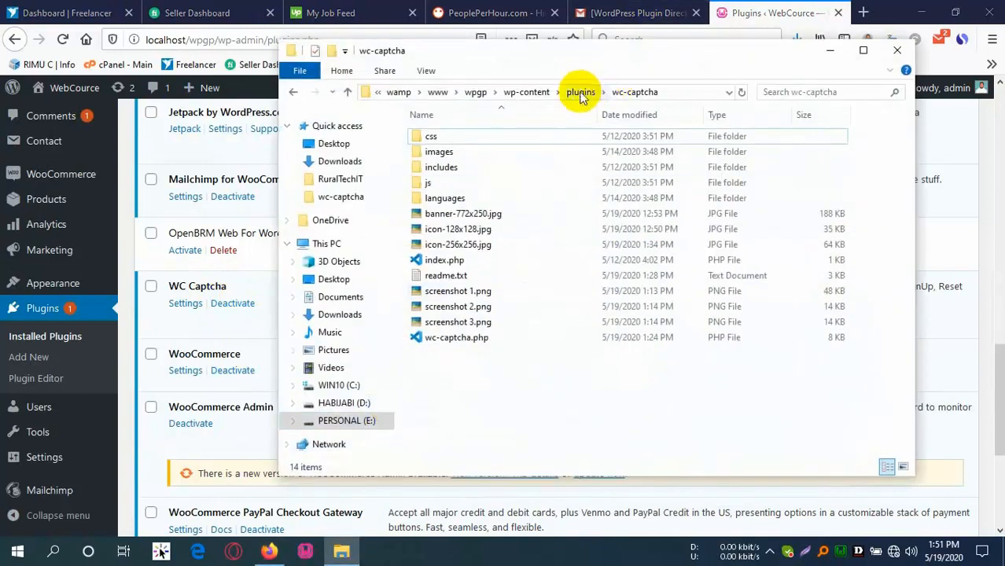
Show the wc-captcha folder as large icons and preview screenshot 1.png.
click(580, 92)
double_click(417, 240)
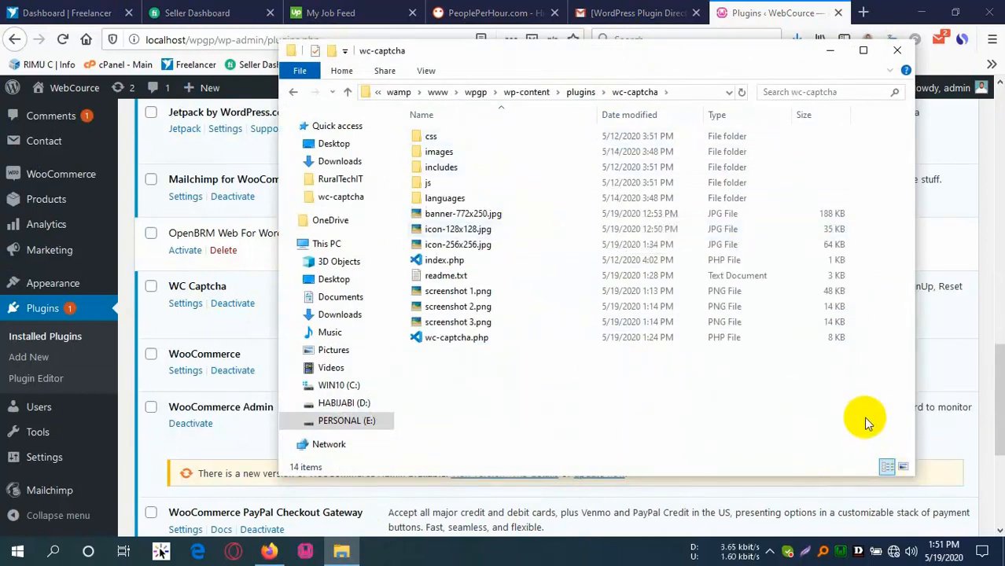
click(903, 470)
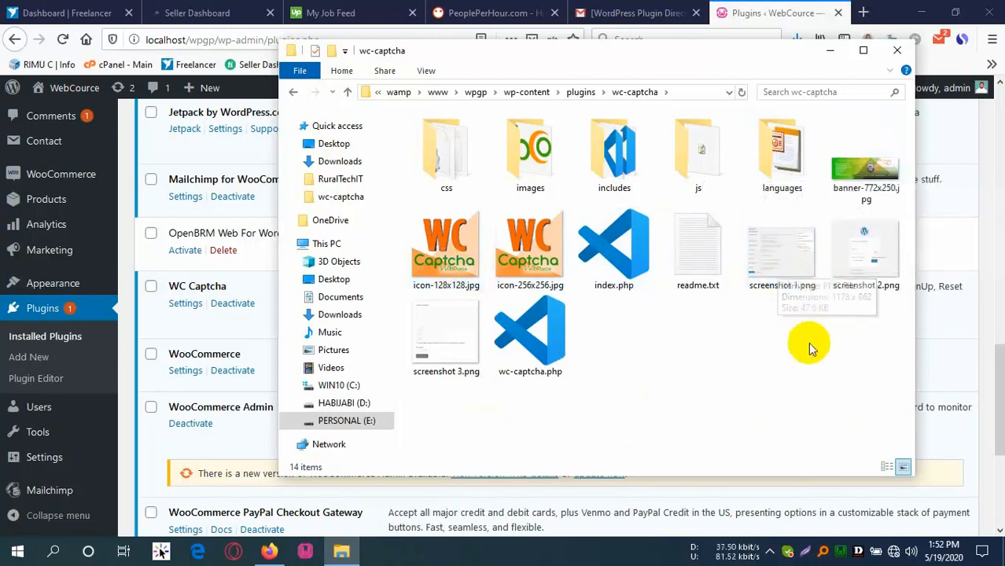
double_click(802, 246)
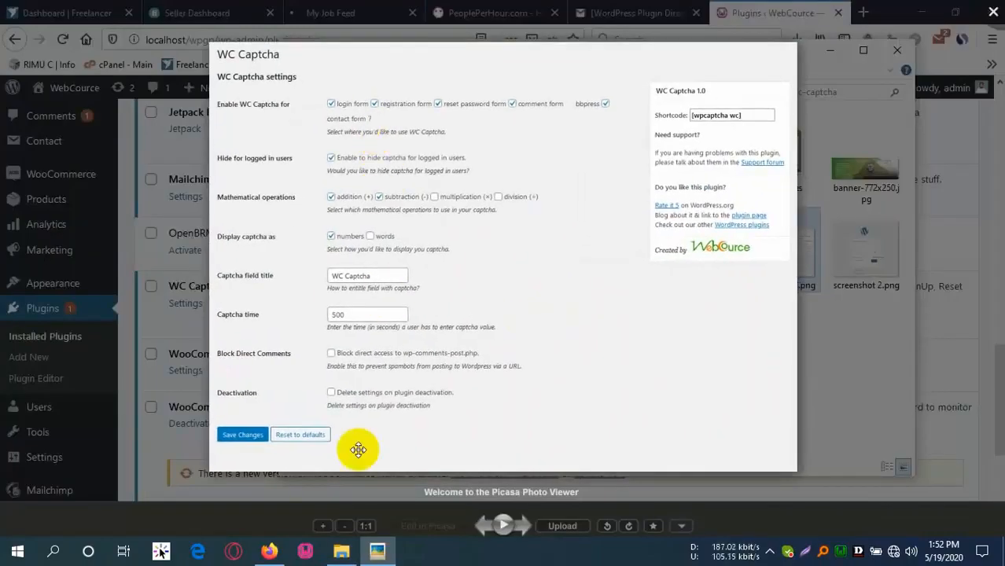
key(Escape)
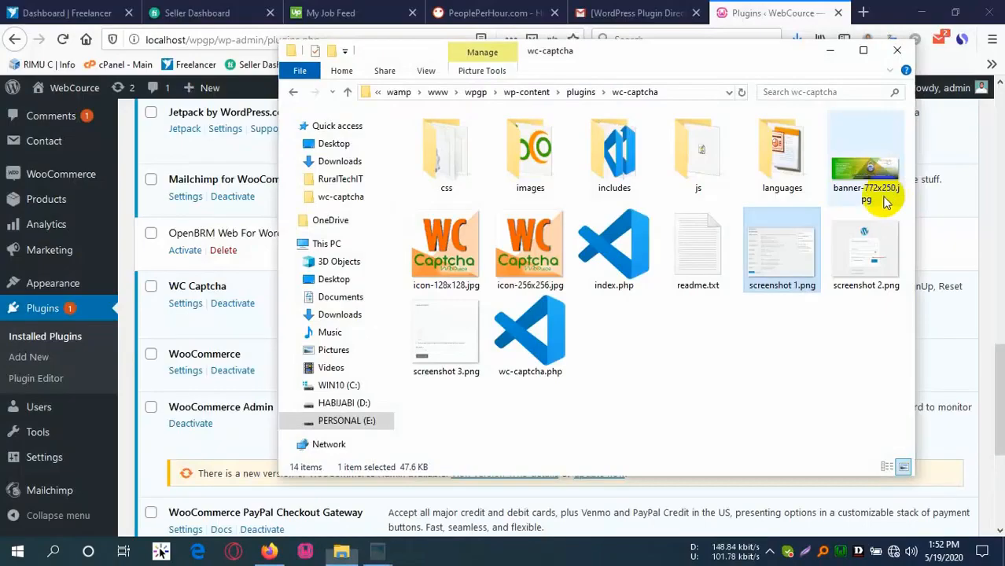
Look over screenshots 2 and 3, restore Details view, and return to the WordPress plugins page.
click(860, 252)
click(435, 356)
click(713, 317)
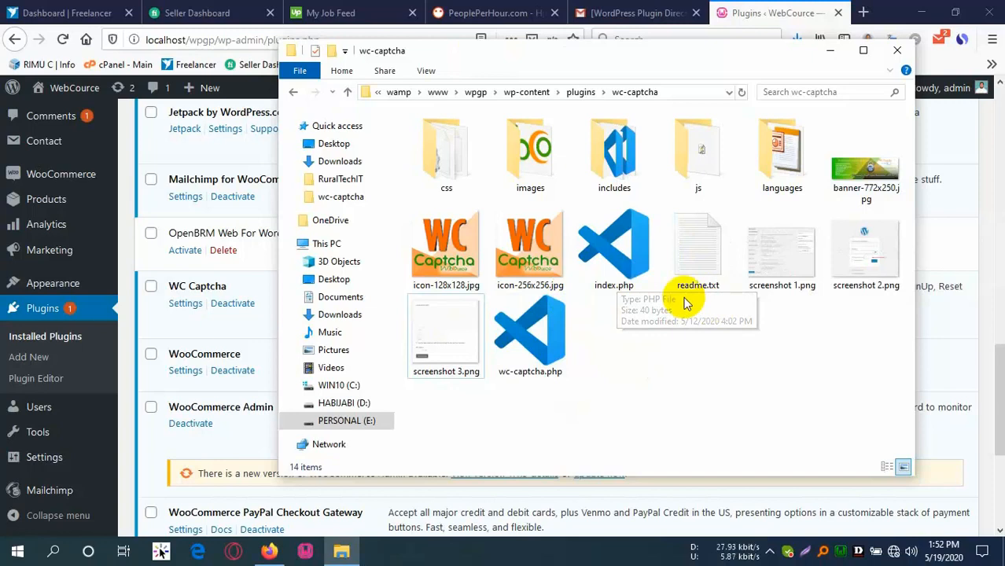
click(894, 468)
click(729, 7)
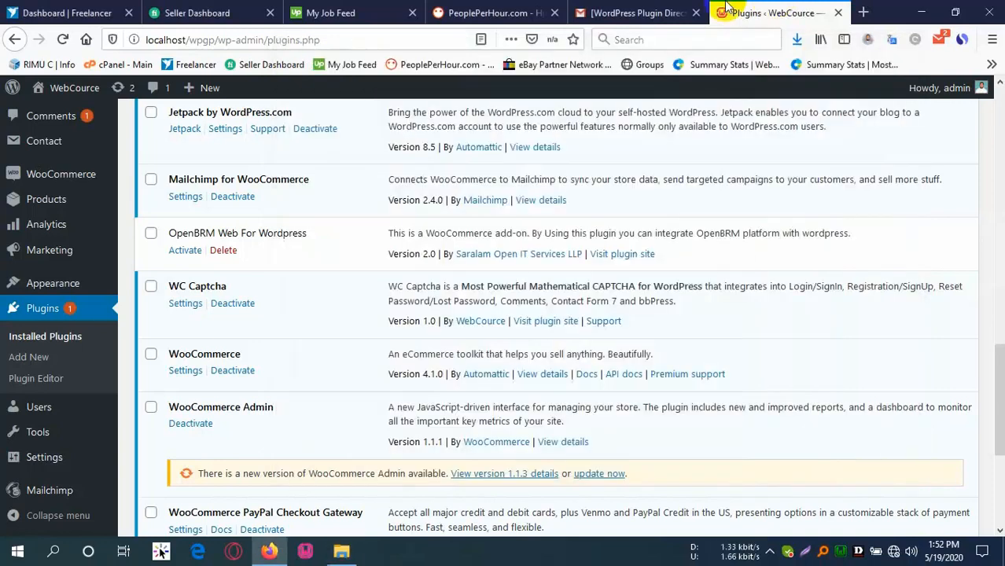
Open the Using Subversion guide from the approval email and its TortoiseSVN link in a new tab.
click(648, 10)
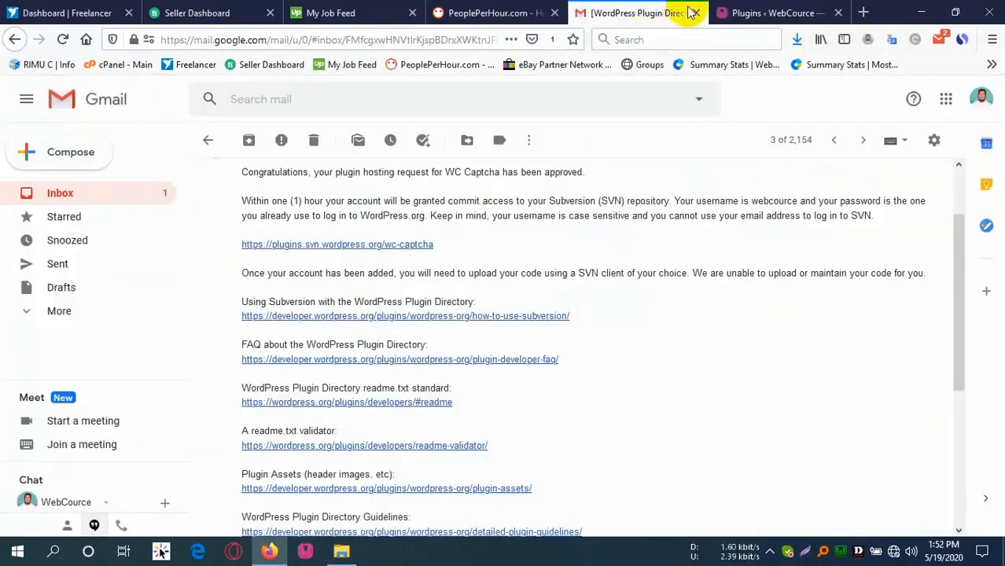
click(501, 317)
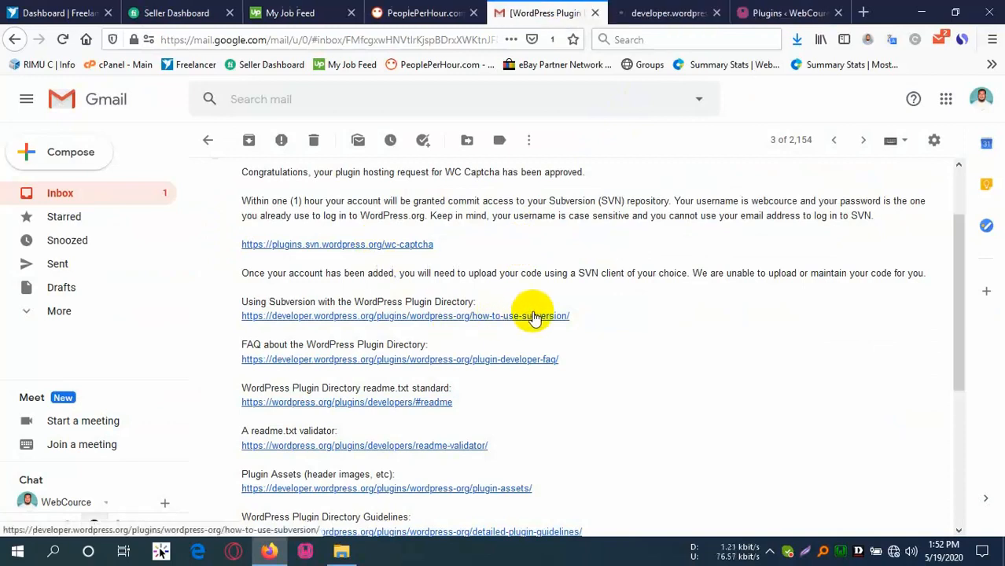
click(682, 9)
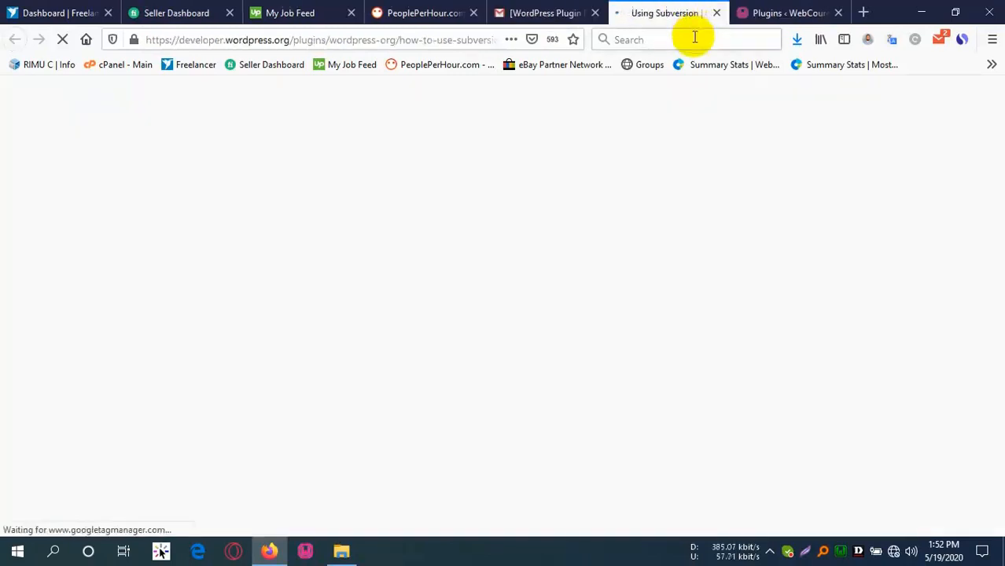
scroll(538, 359, down, 2)
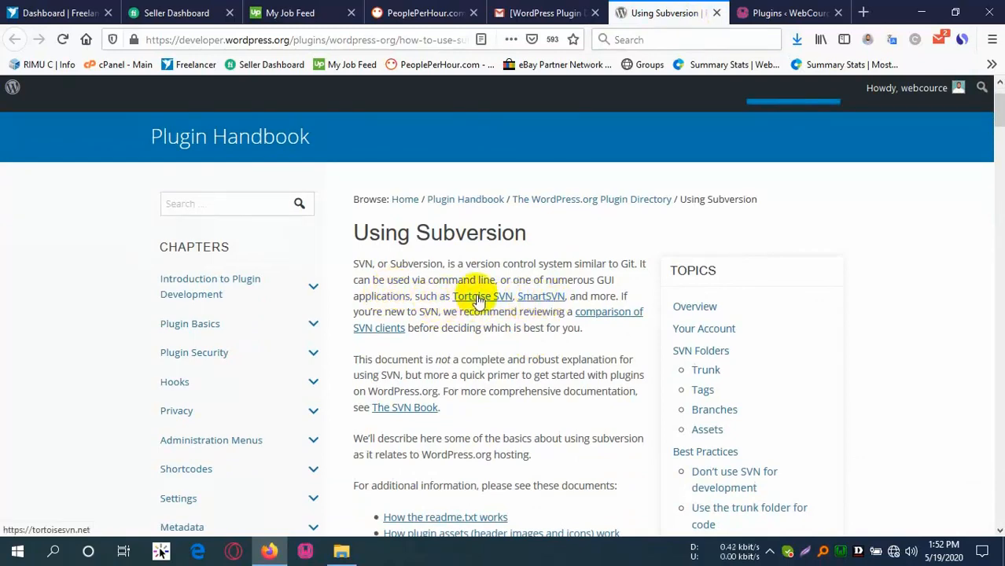
middle_click(479, 298)
Reach the TortoiseSVN downloads page listing 1.13.1 installers, then return to the Using Subversion guide.
click(694, 7)
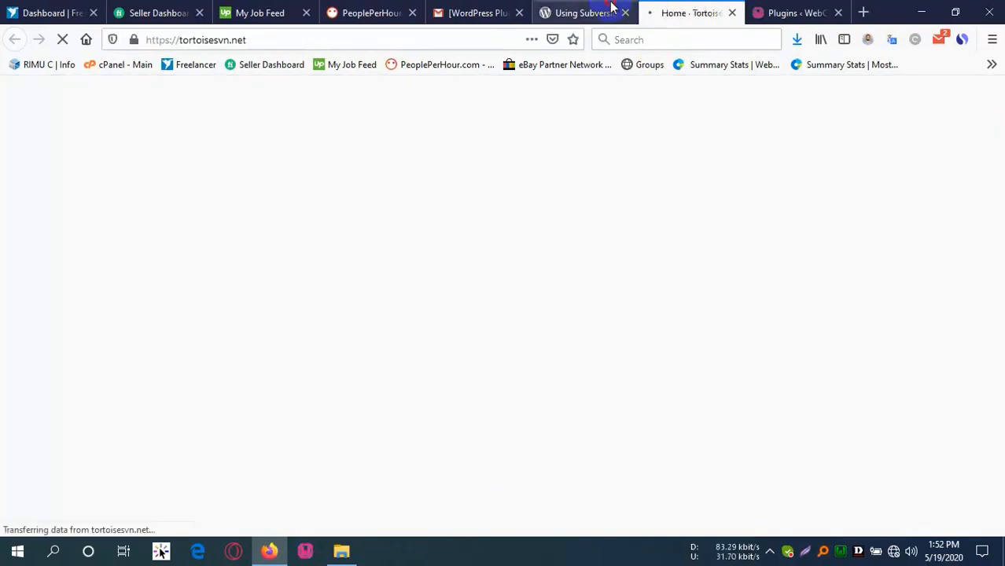
click(610, 7)
click(681, 13)
scroll(588, 332, down, 5)
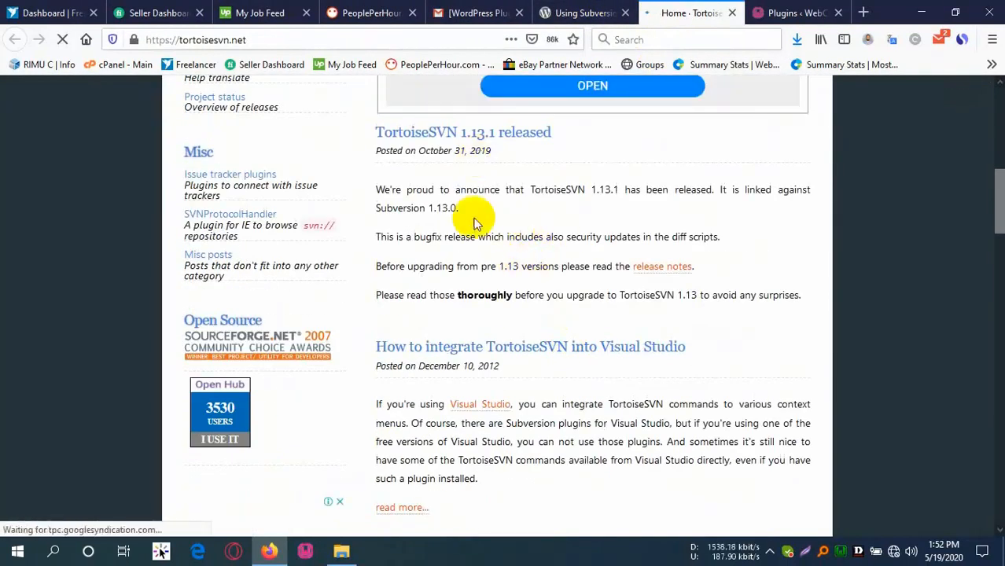
click(426, 132)
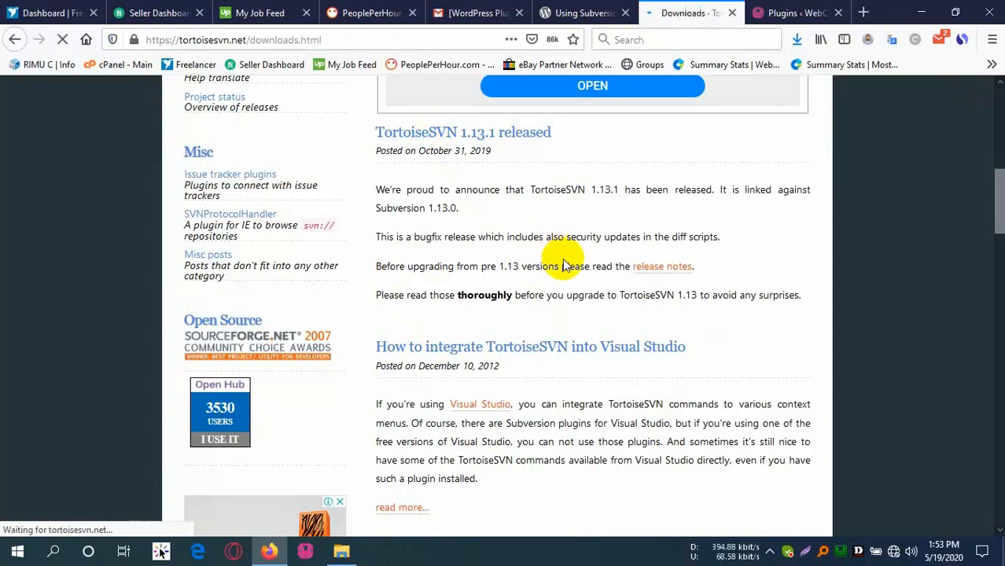
scroll(584, 453, down, 3)
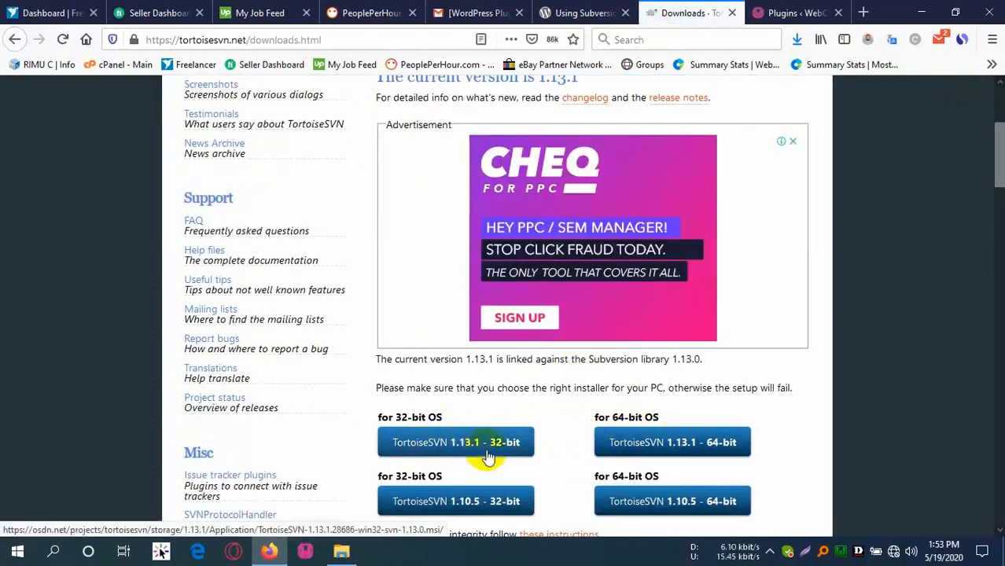
click(797, 39)
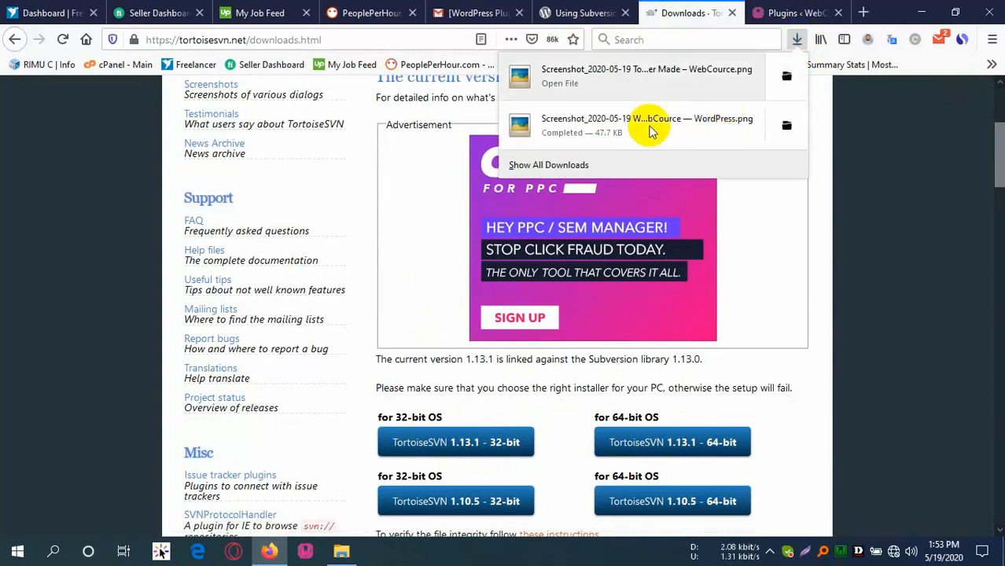
click(702, 40)
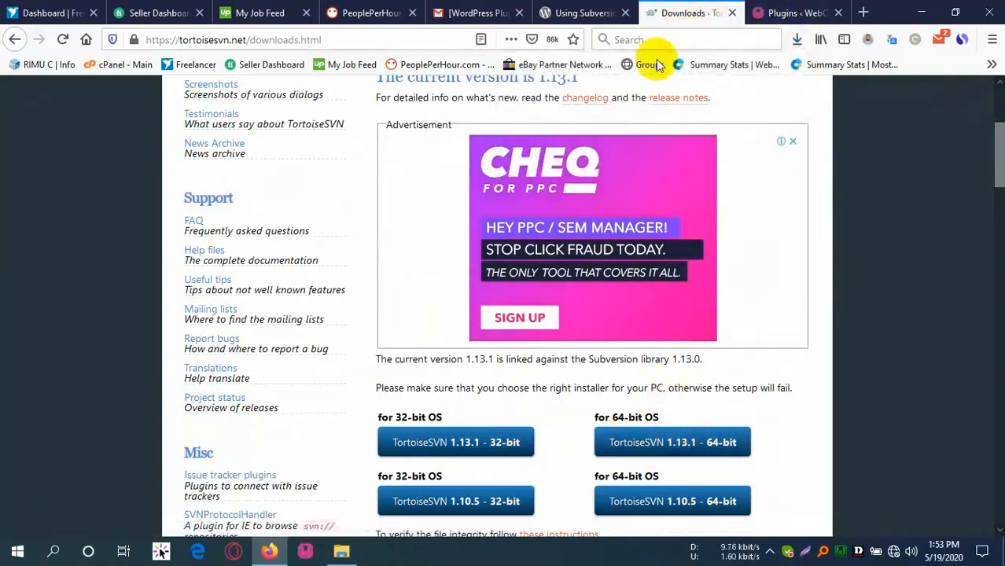
click(570, 13)
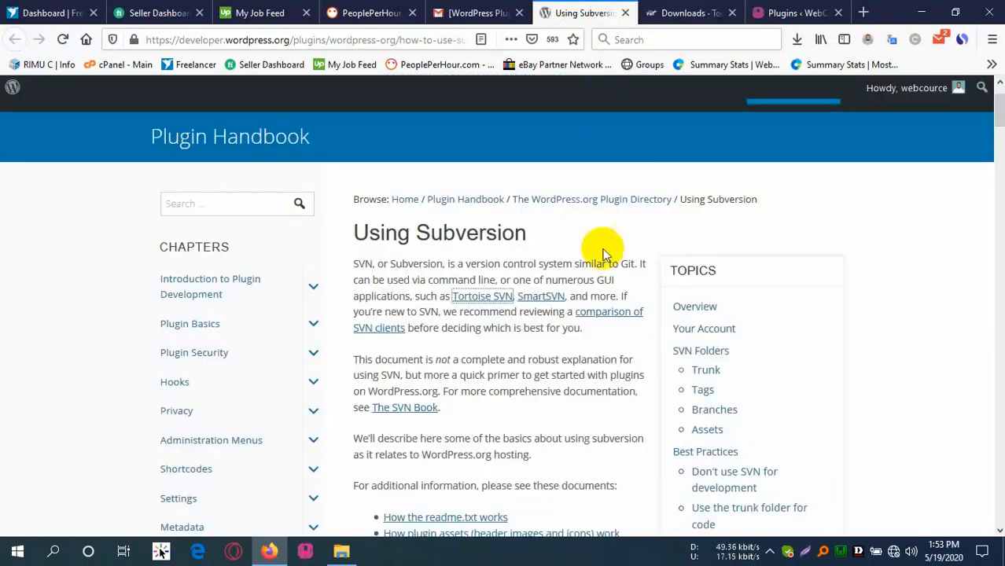
Read the guide's rules on SVN account usernames and the forums user ID.
scroll(478, 337, down, 5)
scroll(425, 303, down, 8)
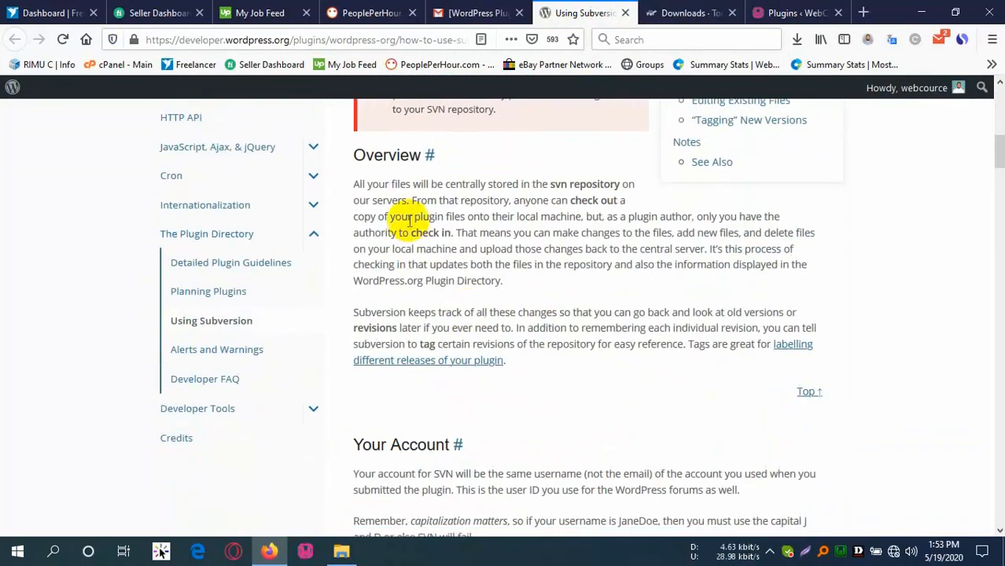
drag(385, 177, 459, 239)
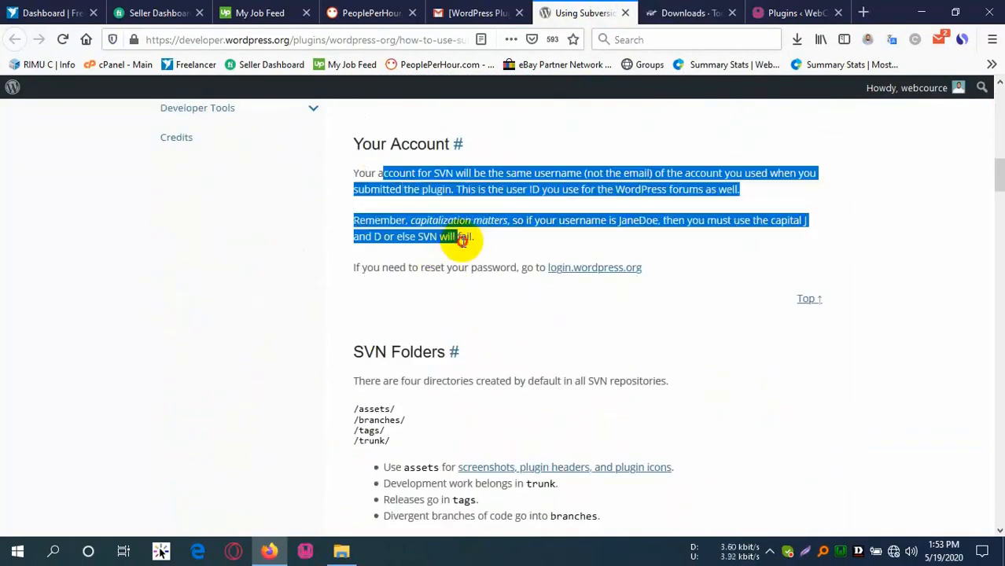
click(463, 241)
drag(467, 191, 667, 198)
click(578, 192)
click(698, 191)
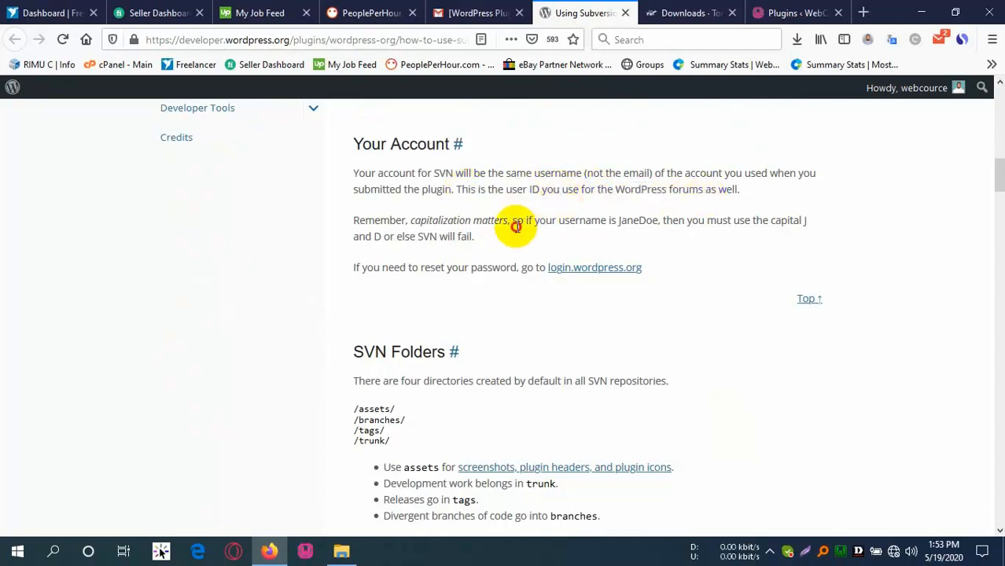
scroll(411, 233, down, 2)
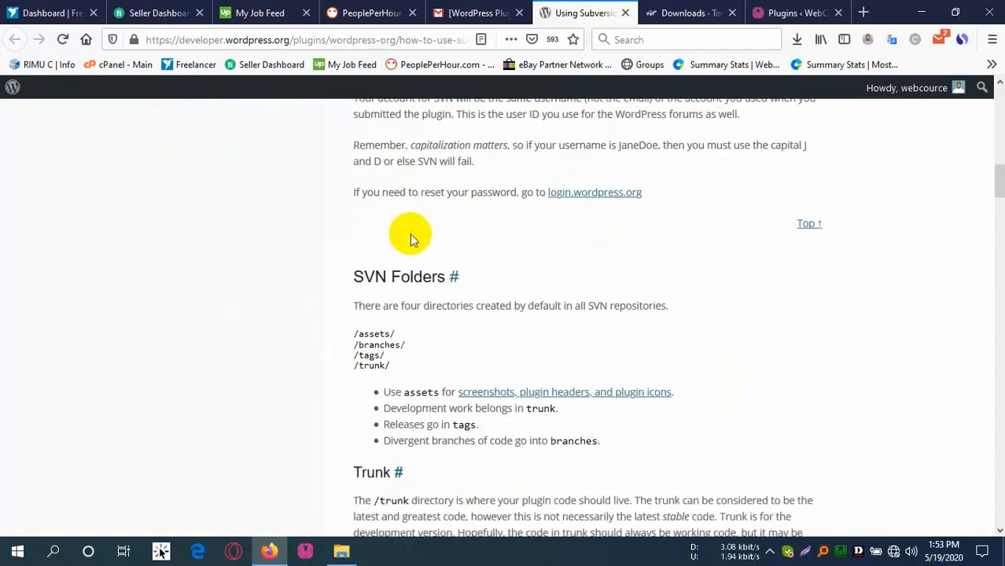
scroll(496, 291, up, 3)
scroll(476, 314, down, 5)
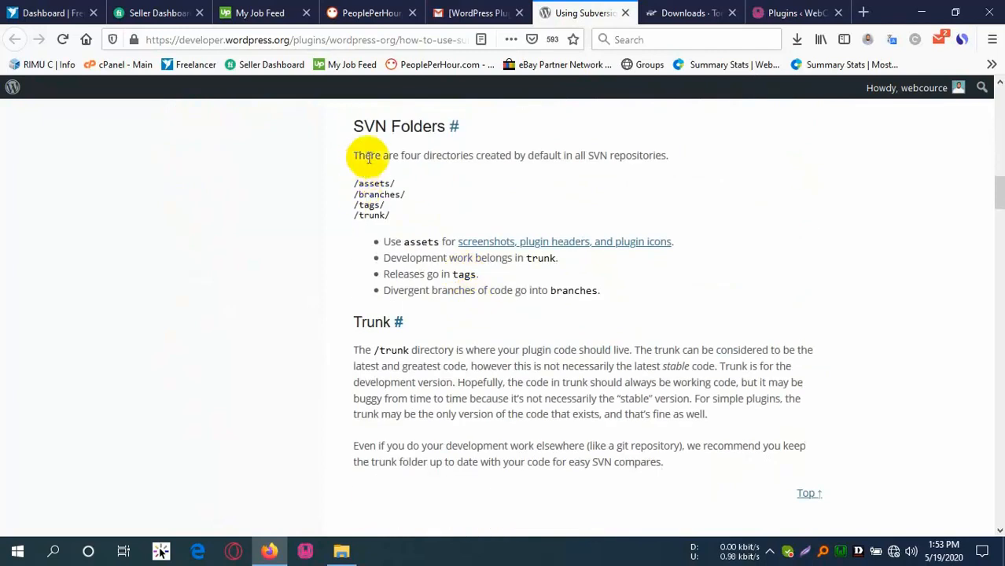
Open the wc-captcha SVN repository listing from the approval email, then return to the guide.
click(490, 9)
click(399, 246)
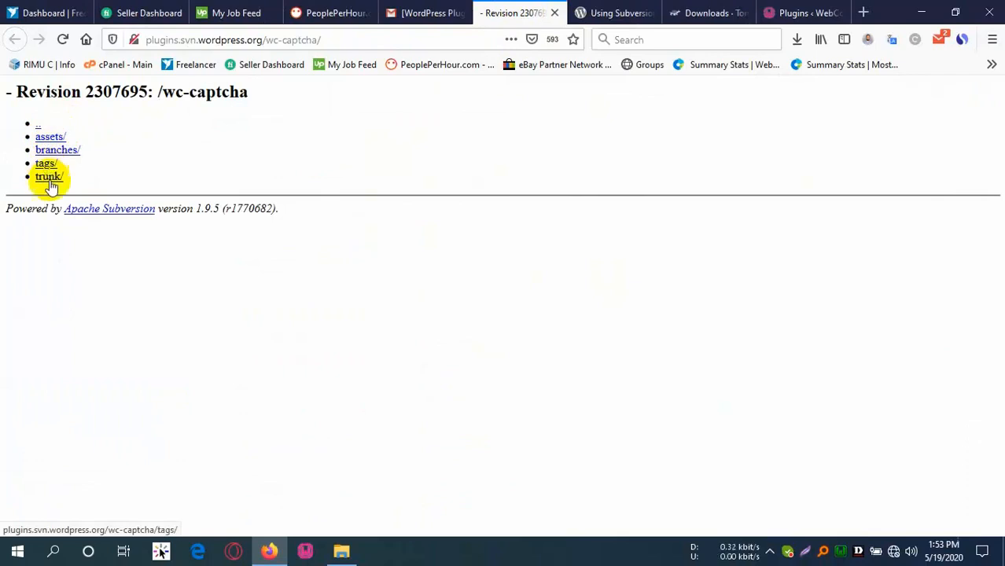
click(502, 10)
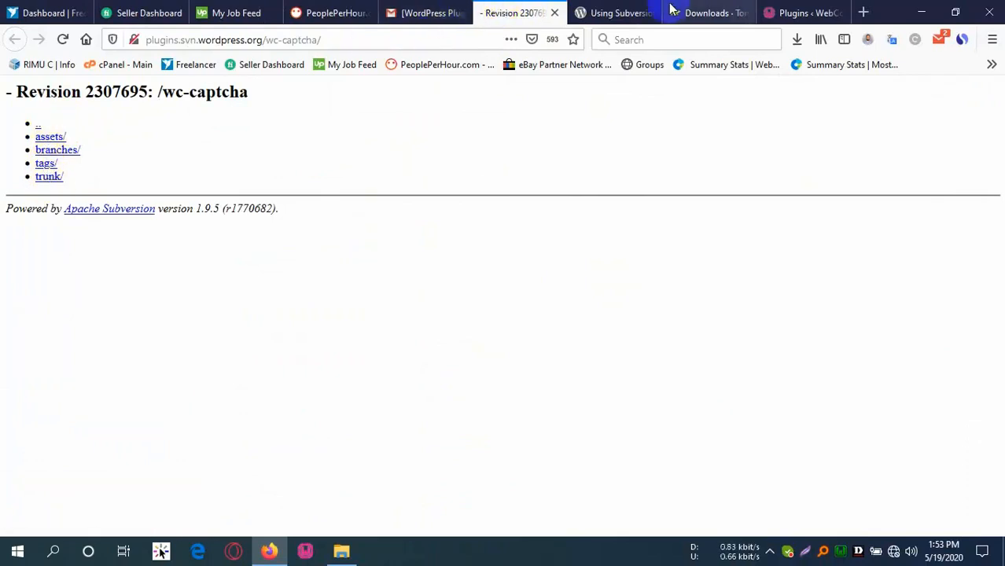
click(621, 13)
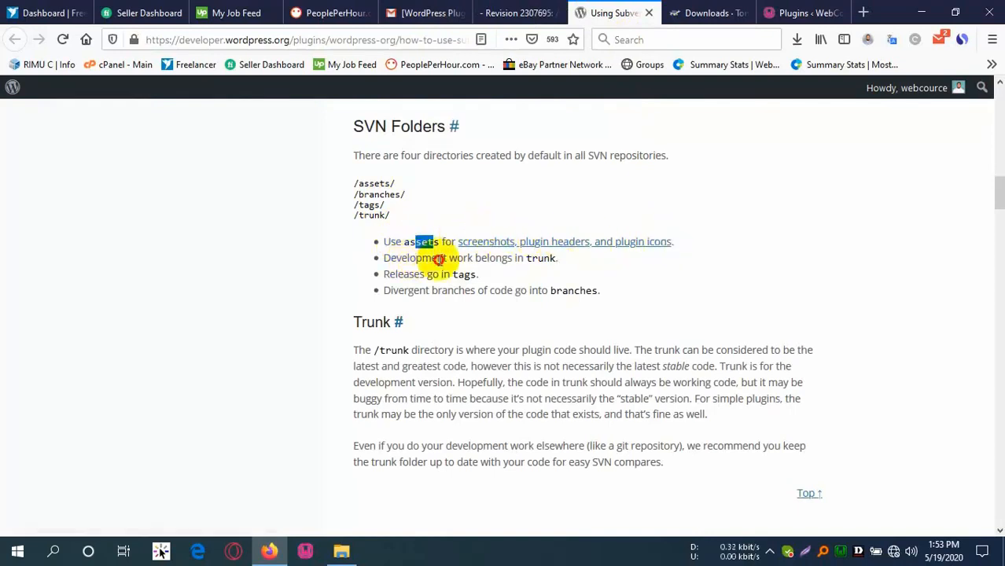
Read the trunk and /tags/1.1 directory conventions and scroll down to the See Also links.
drag(423, 259, 439, 274)
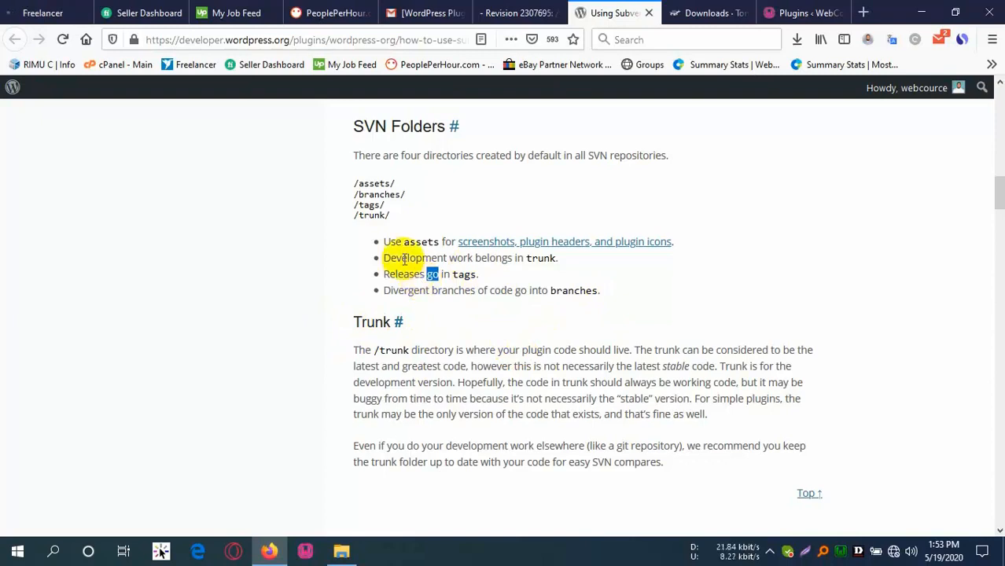
drag(404, 258, 488, 259)
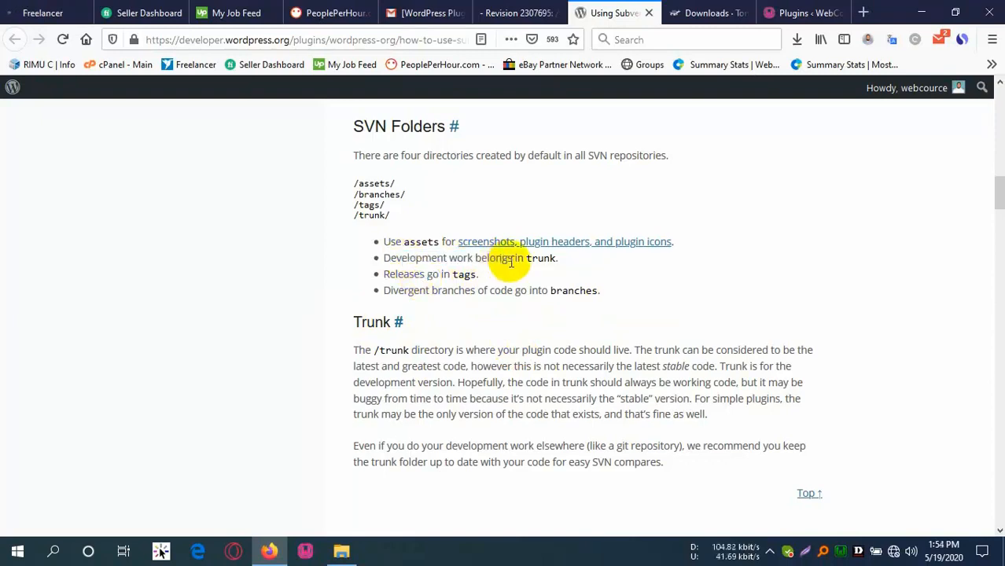
scroll(511, 292, down, 5)
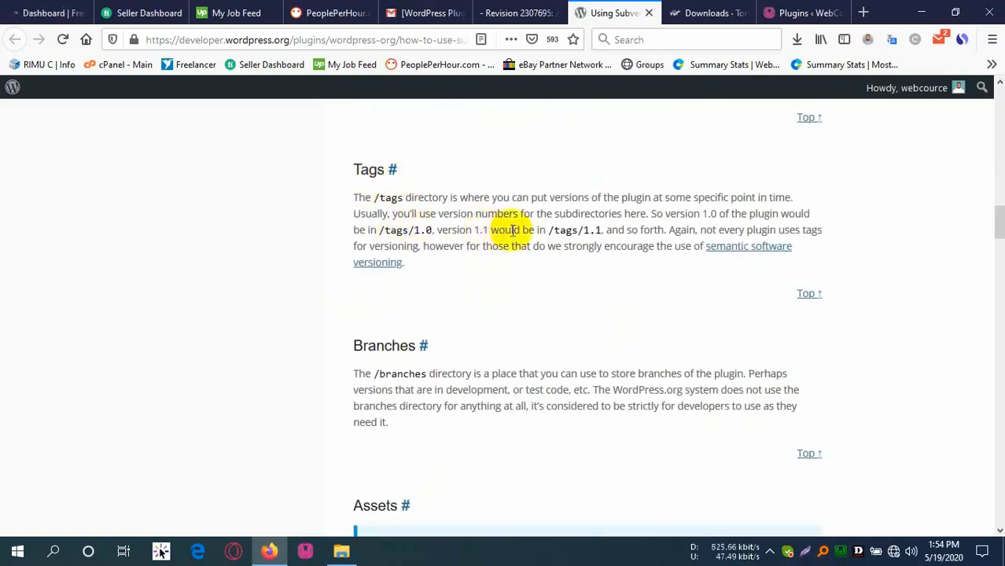
drag(513, 230, 681, 226)
click(586, 236)
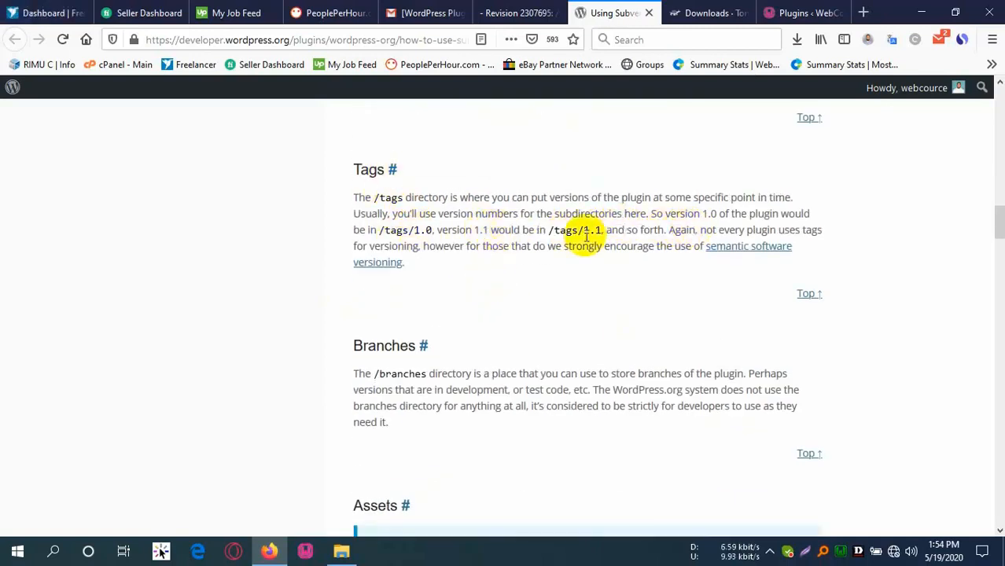
scroll(462, 265, down, 10)
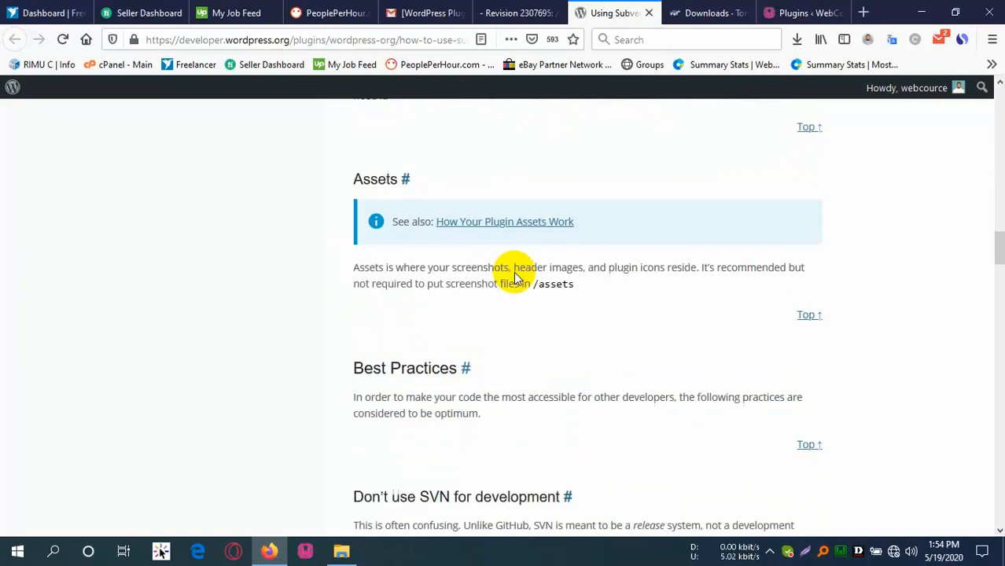
scroll(480, 266, down, 6)
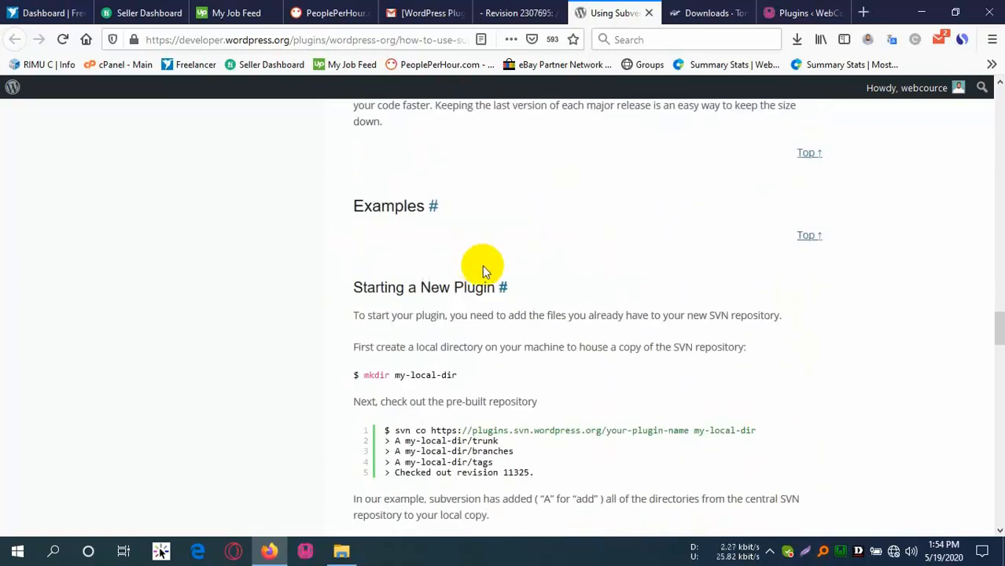
scroll(512, 265, down, 15)
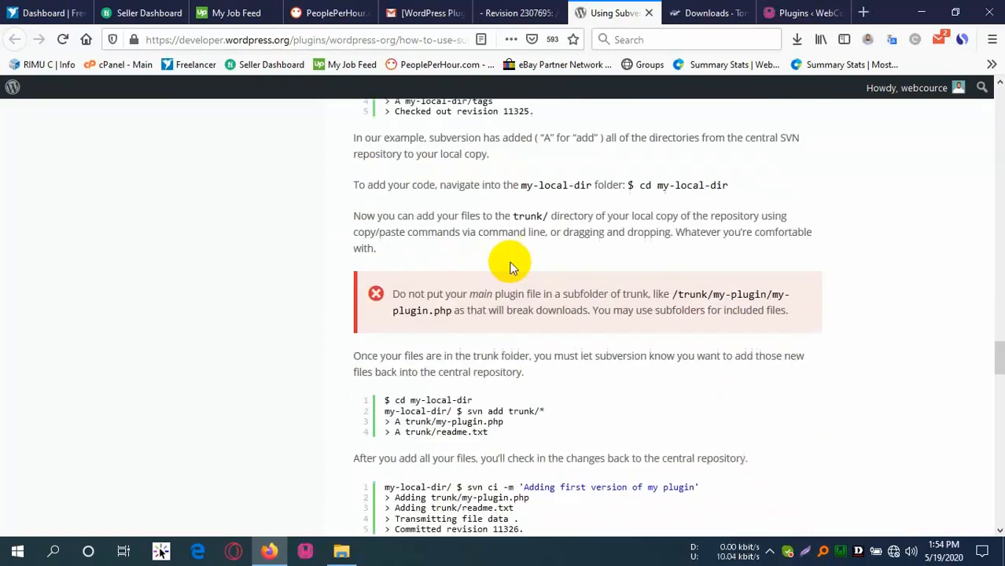
scroll(490, 275, down, 12)
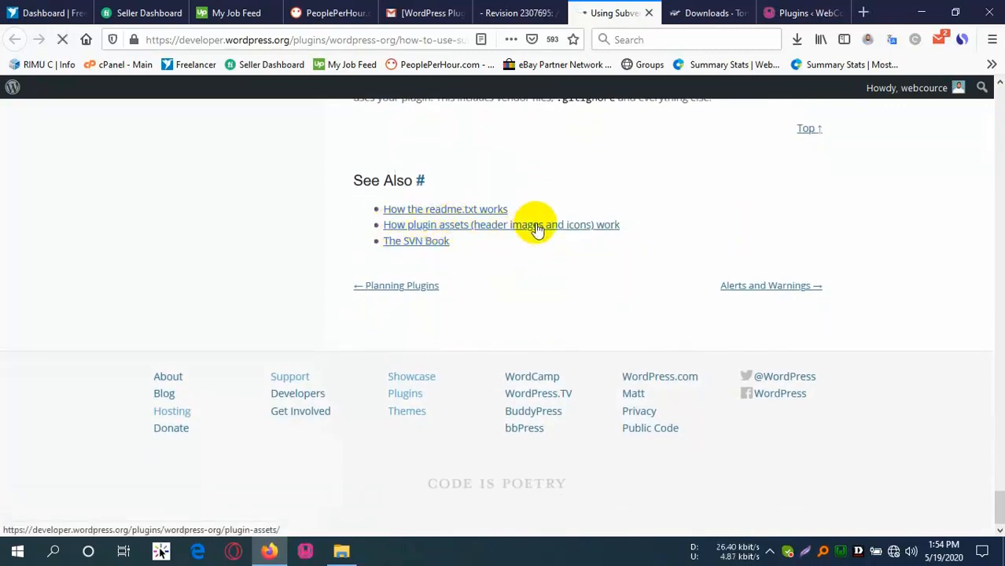
Read the plugin-asset naming rules for banner-772x250 banners and 256x256 icons.
scroll(465, 322, down, 3)
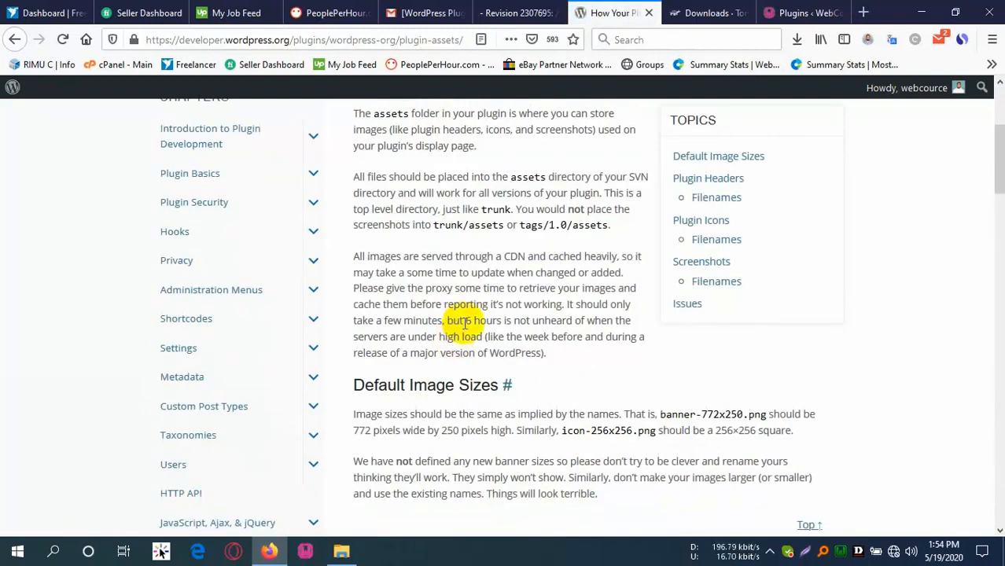
scroll(551, 236, down, 4)
scroll(693, 220, up, 1)
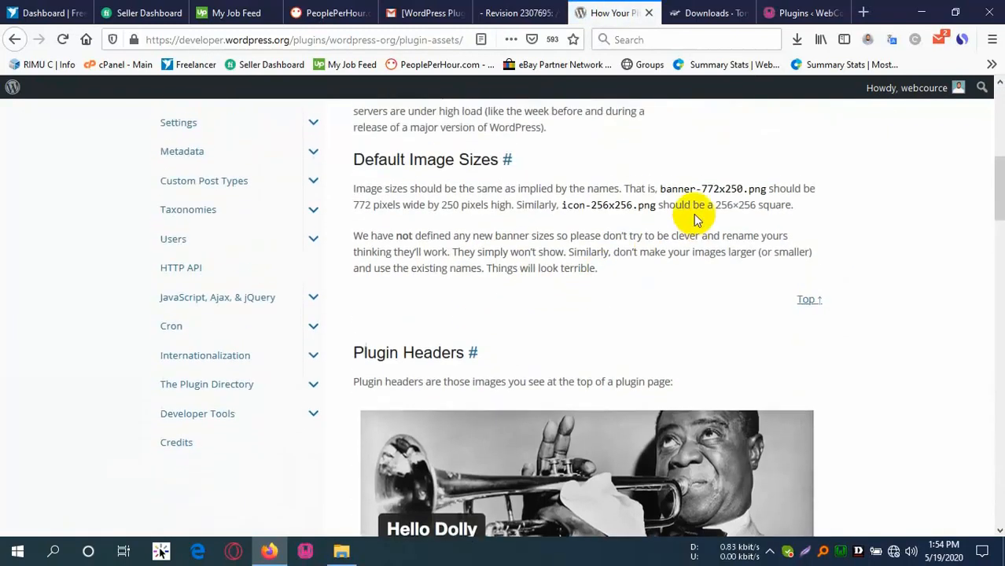
drag(423, 186, 419, 187)
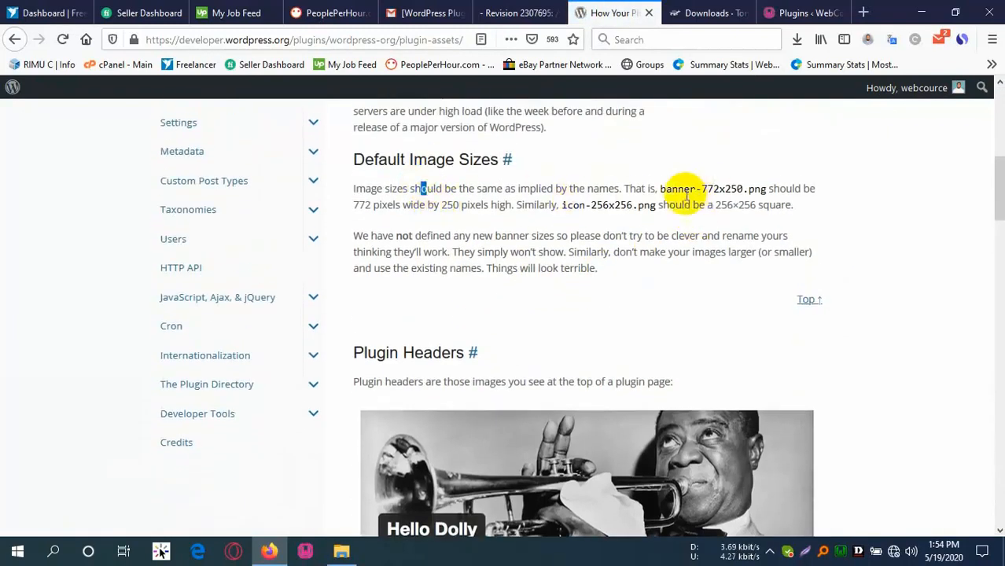
drag(662, 188, 749, 189)
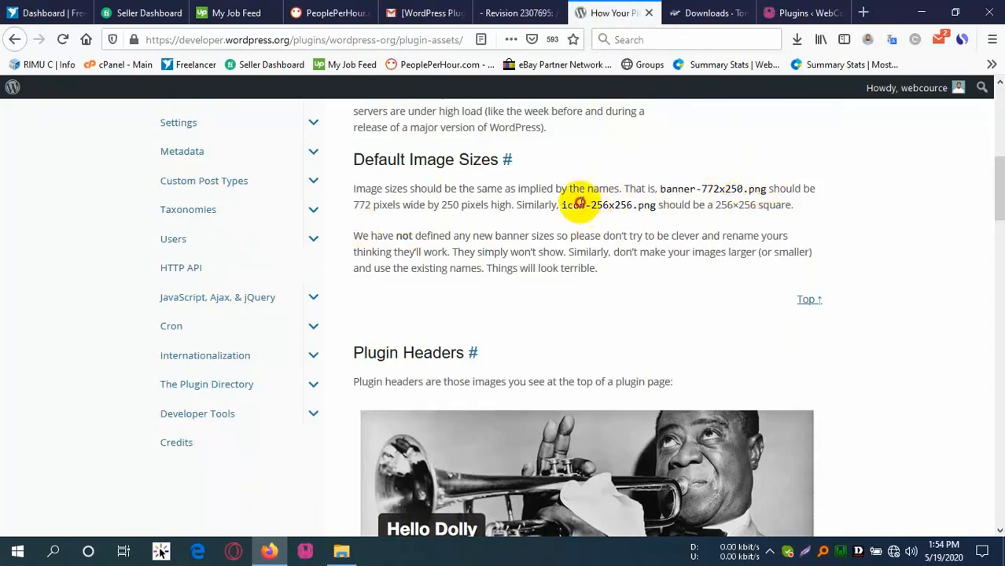
drag(578, 203, 641, 204)
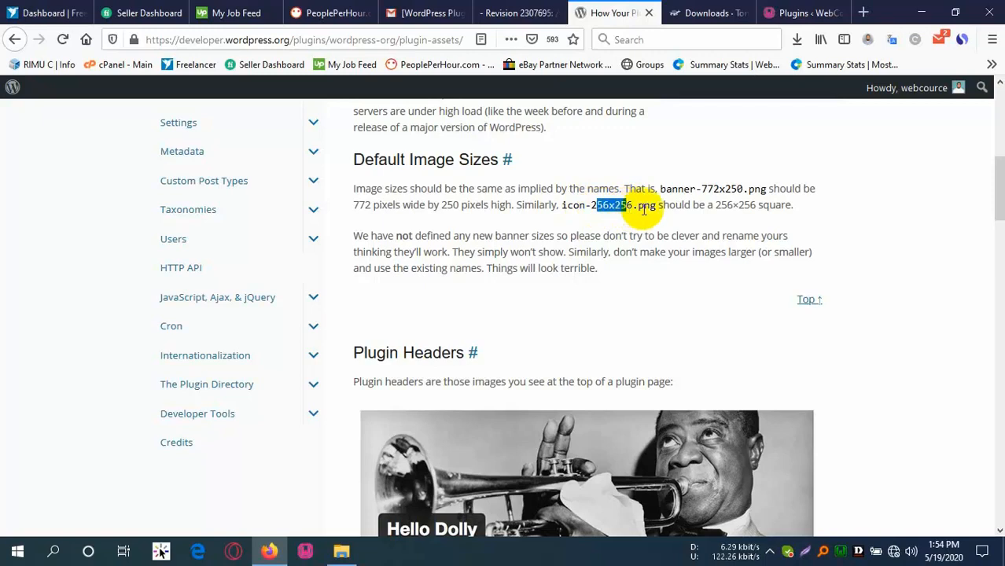
scroll(381, 358, down, 5)
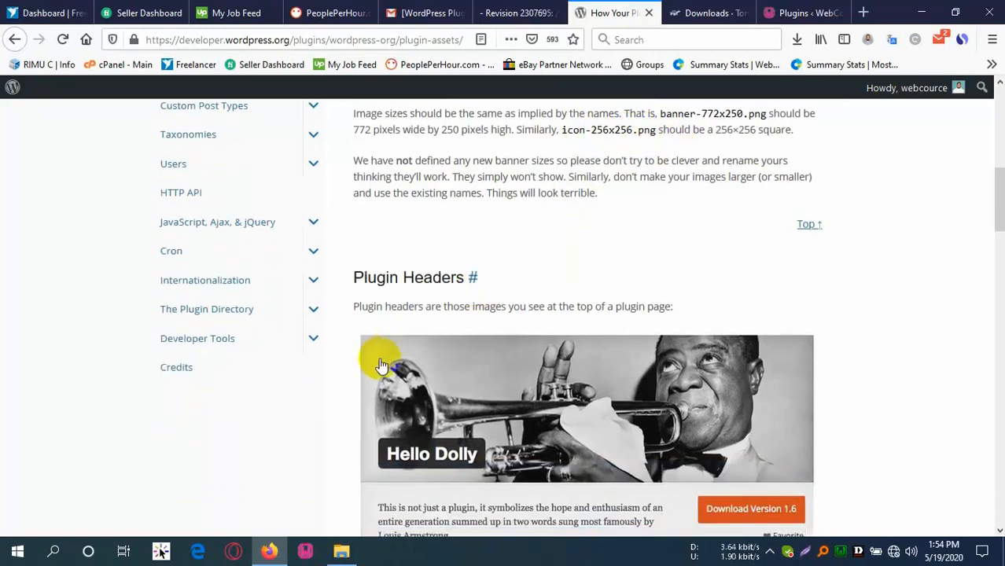
scroll(395, 208, up, 2)
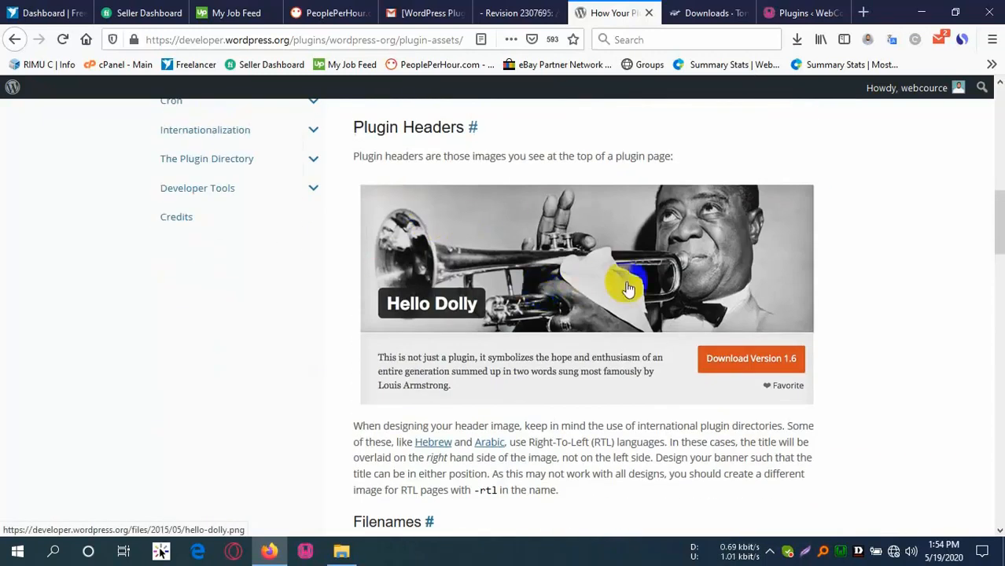
scroll(628, 289, down, 3)
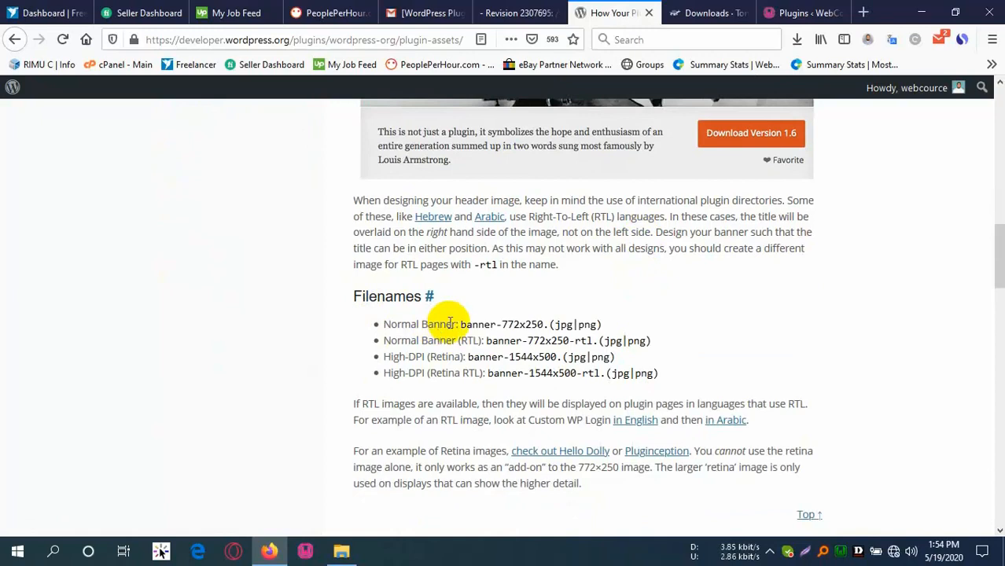
drag(477, 325, 560, 324)
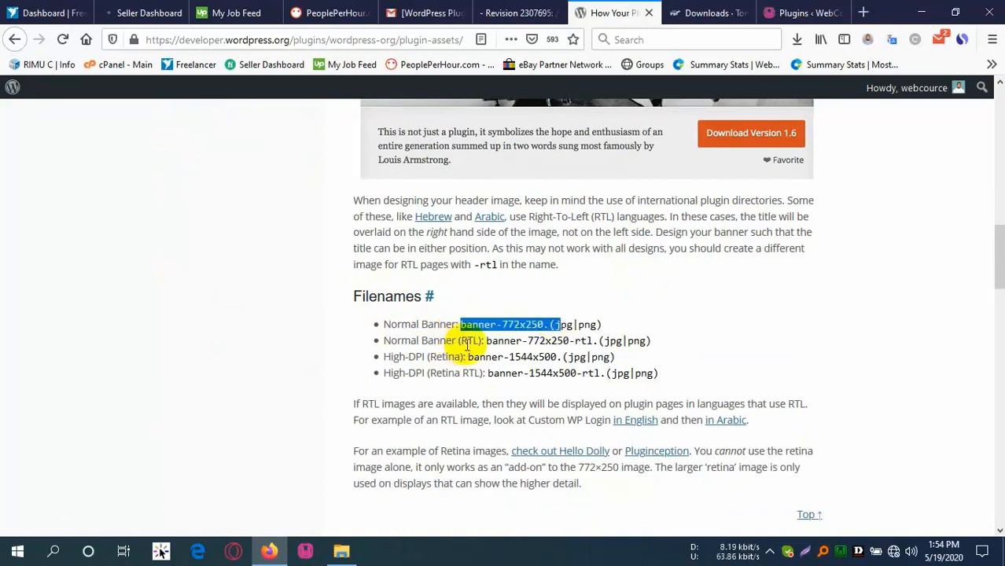
click(536, 340)
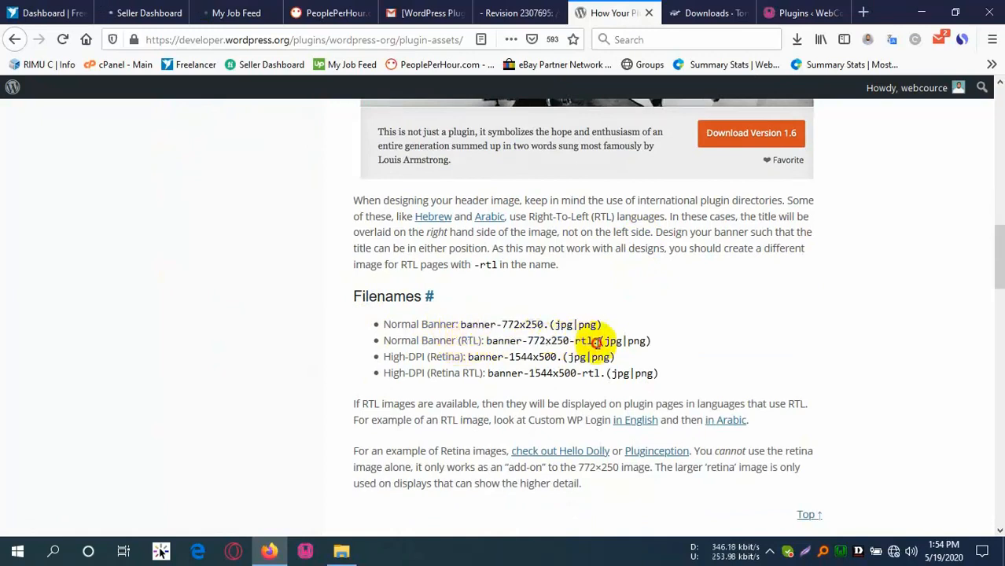
scroll(425, 370, down, 1)
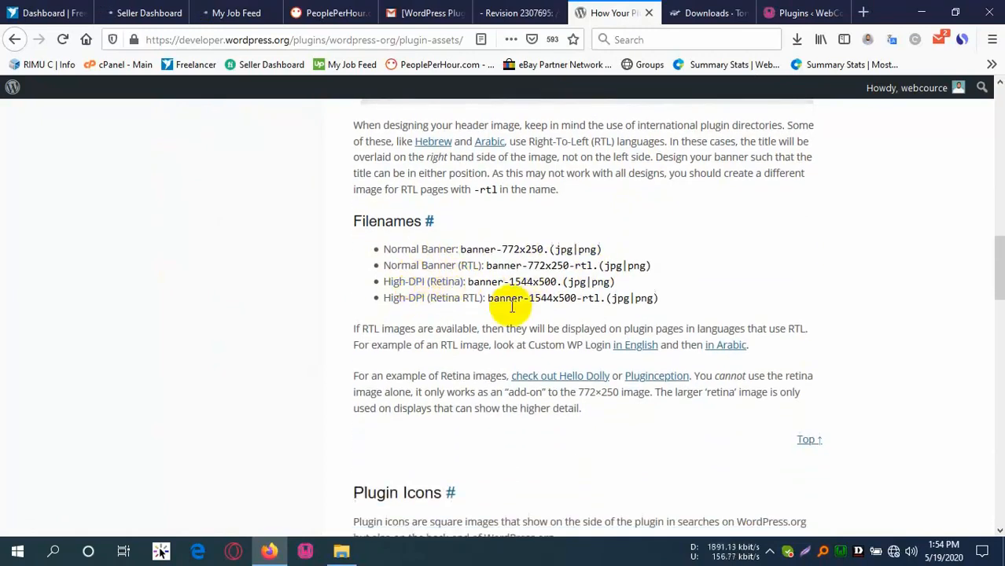
scroll(511, 307, down, 3)
scroll(374, 276, up, 4)
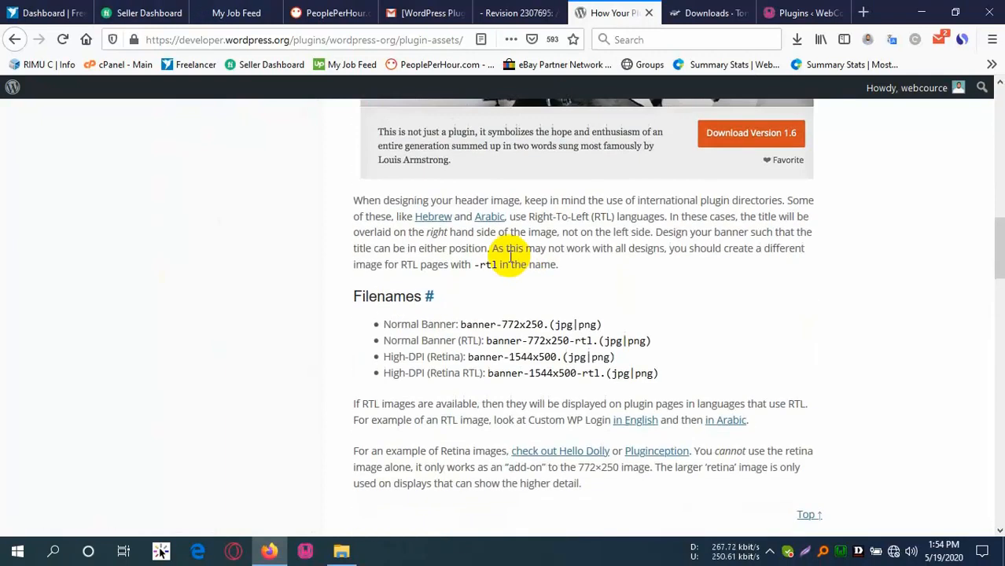
drag(462, 324, 623, 317)
Read the icon and screenshot-2 naming rules and the 'This is a monkey' caption example, then bring up the wc-captcha folder.
scroll(494, 325, down, 6)
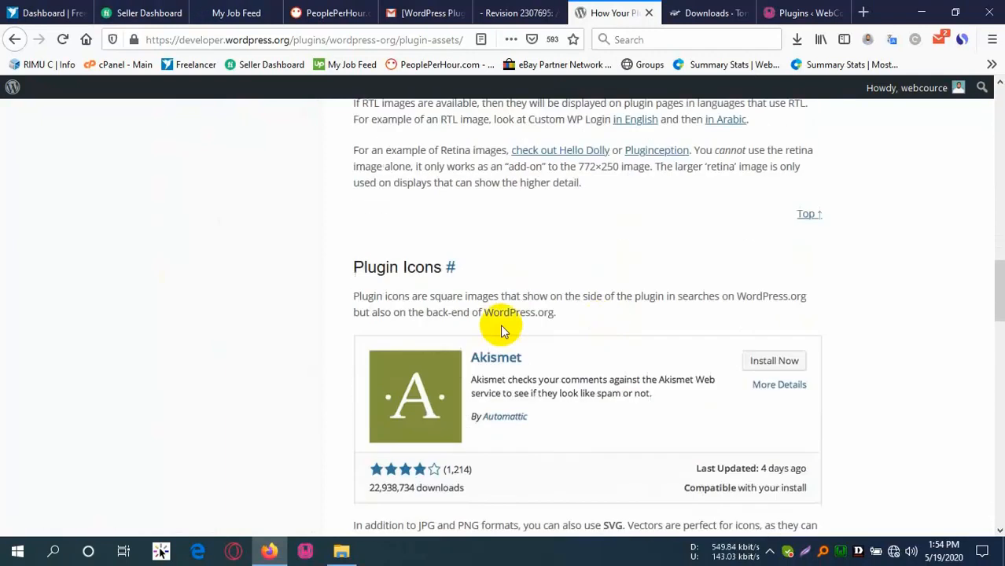
scroll(441, 173, down, 2)
scroll(453, 183, up, 2)
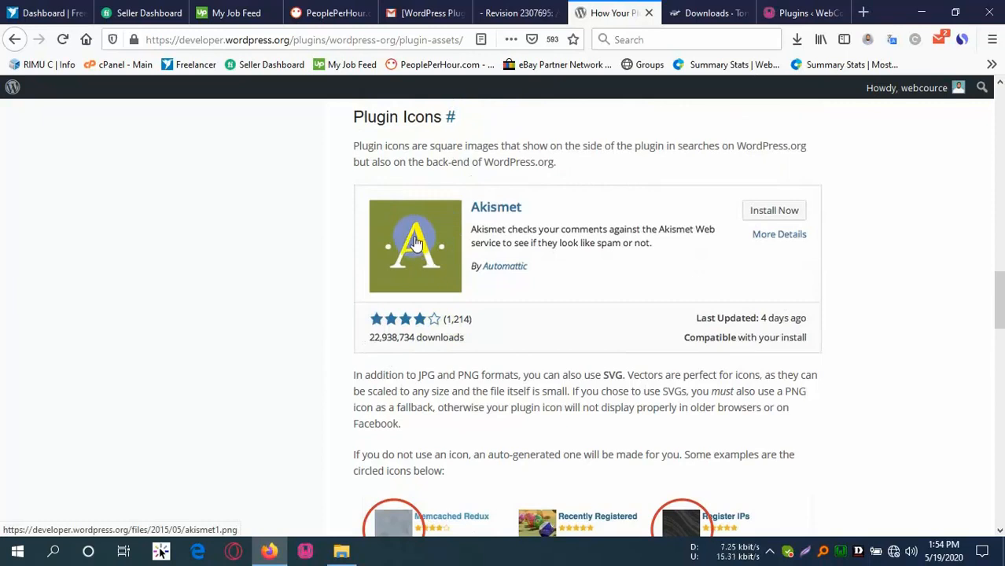
scroll(402, 275, down, 4)
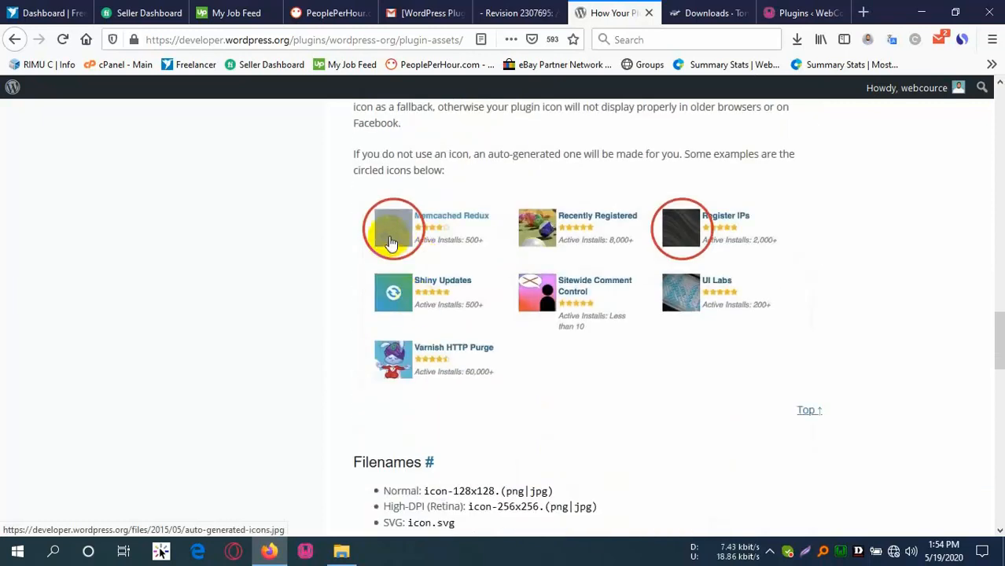
scroll(415, 277, down, 2)
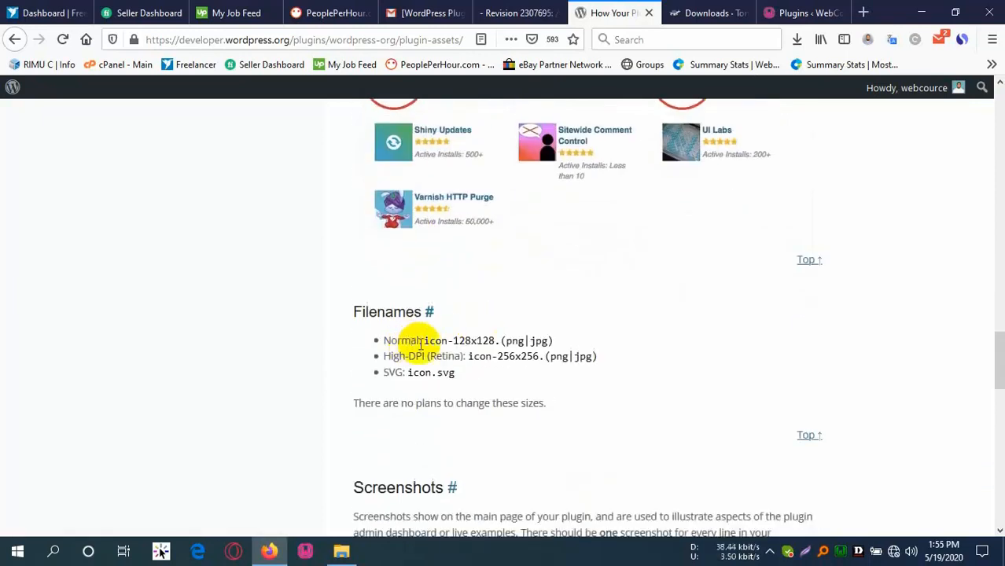
drag(422, 342, 483, 343)
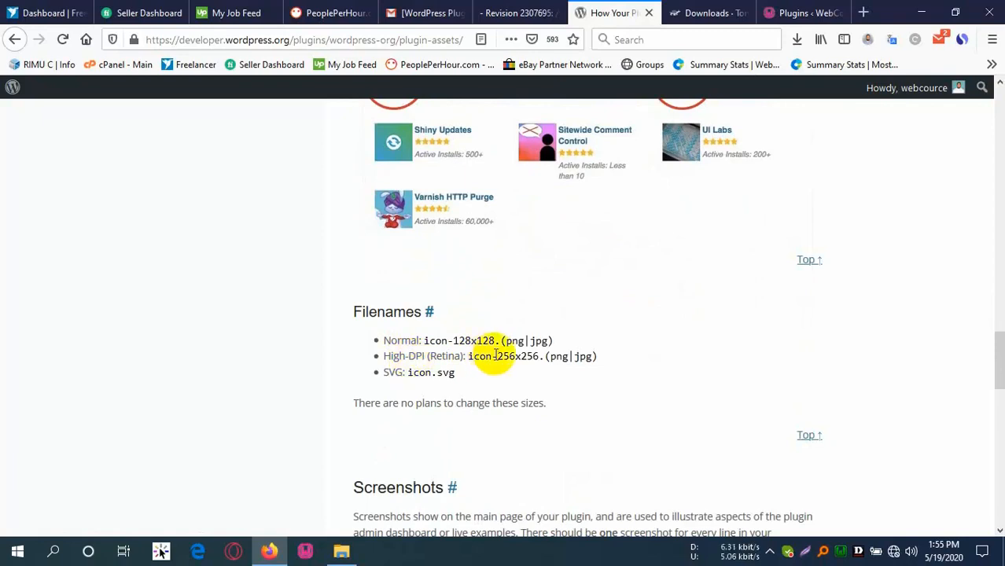
click(478, 383)
scroll(519, 297, down, 1)
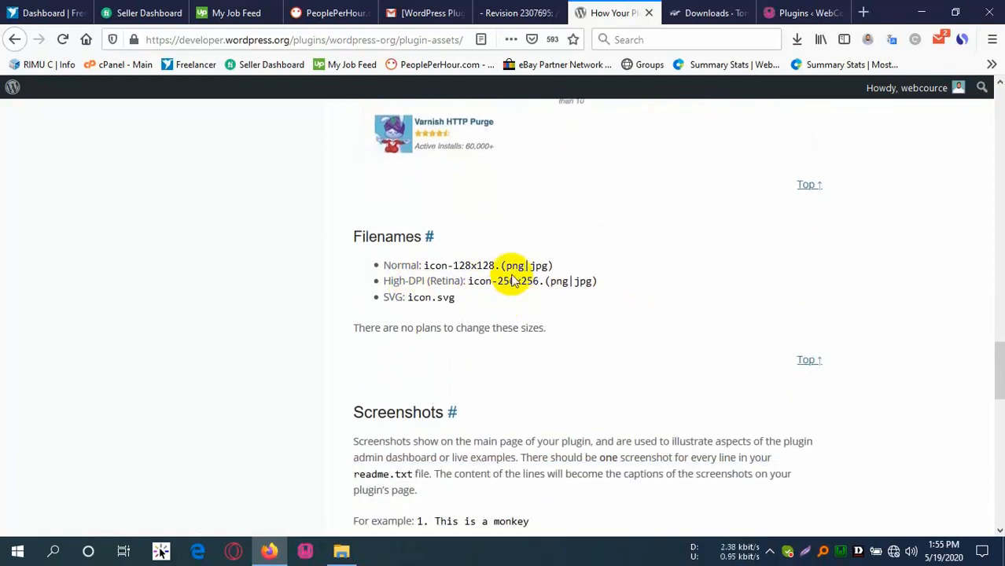
click(543, 266)
scroll(519, 307, down, 2)
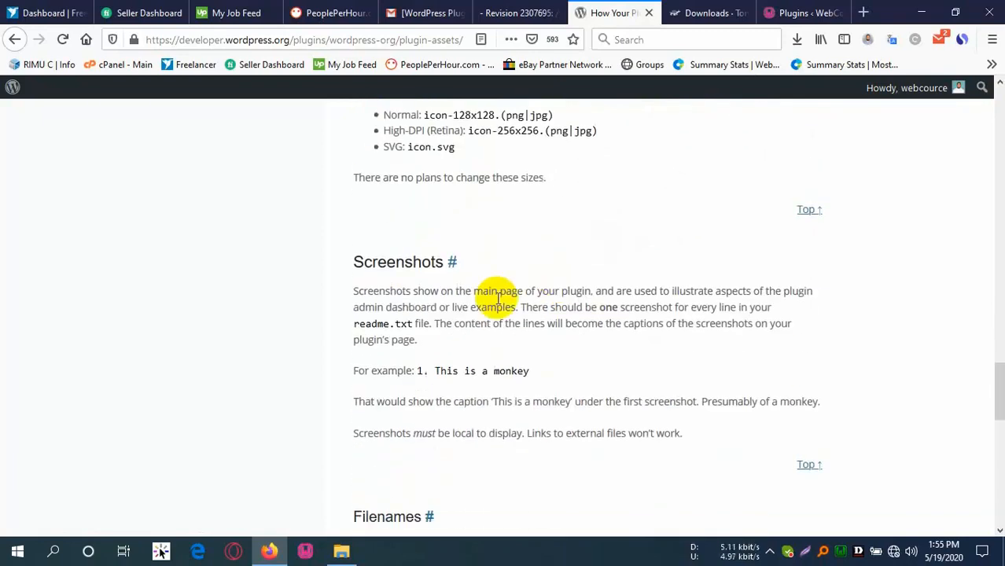
scroll(419, 368, down, 3)
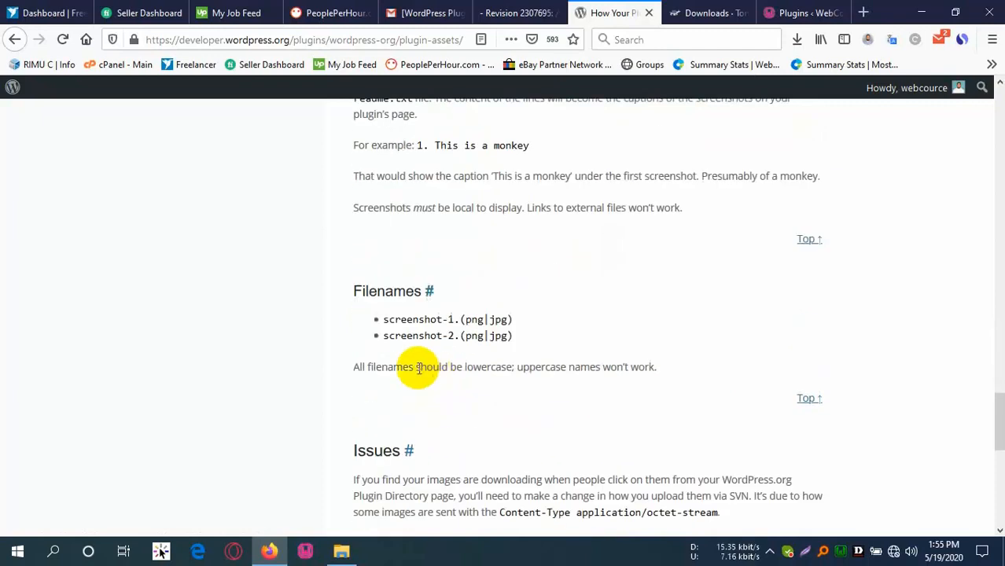
click(435, 324)
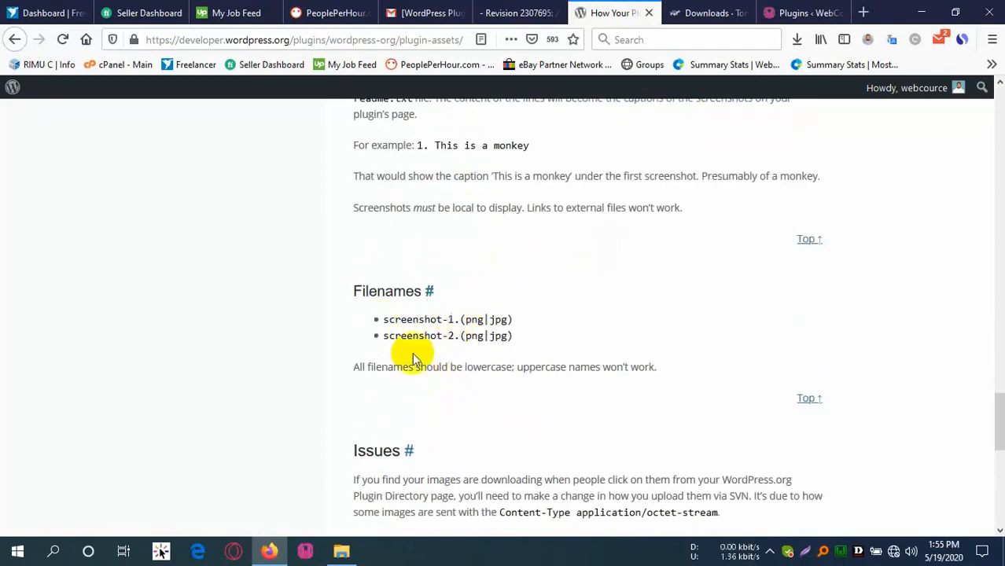
drag(455, 336, 462, 337)
drag(442, 145, 500, 148)
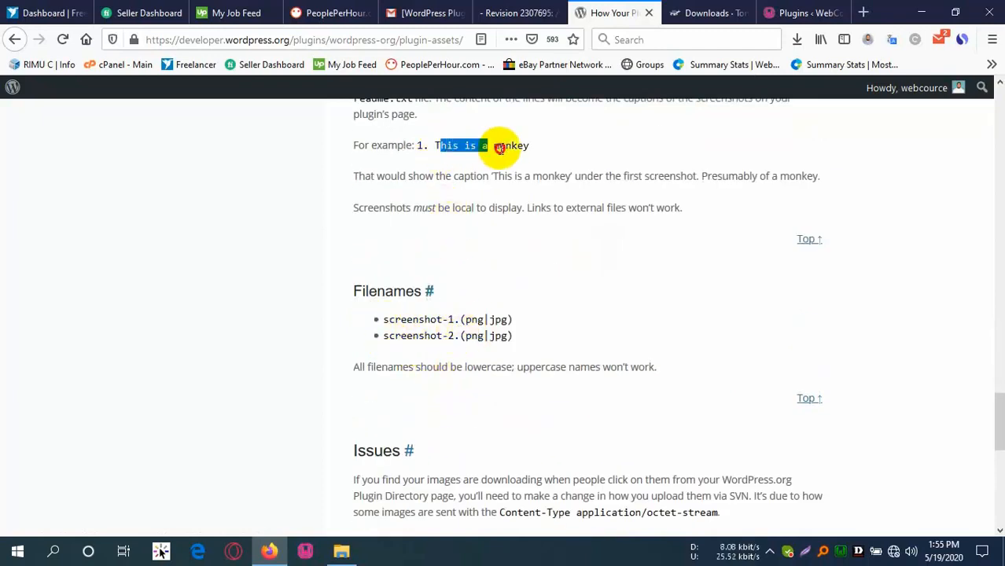
scroll(443, 220, up, 2)
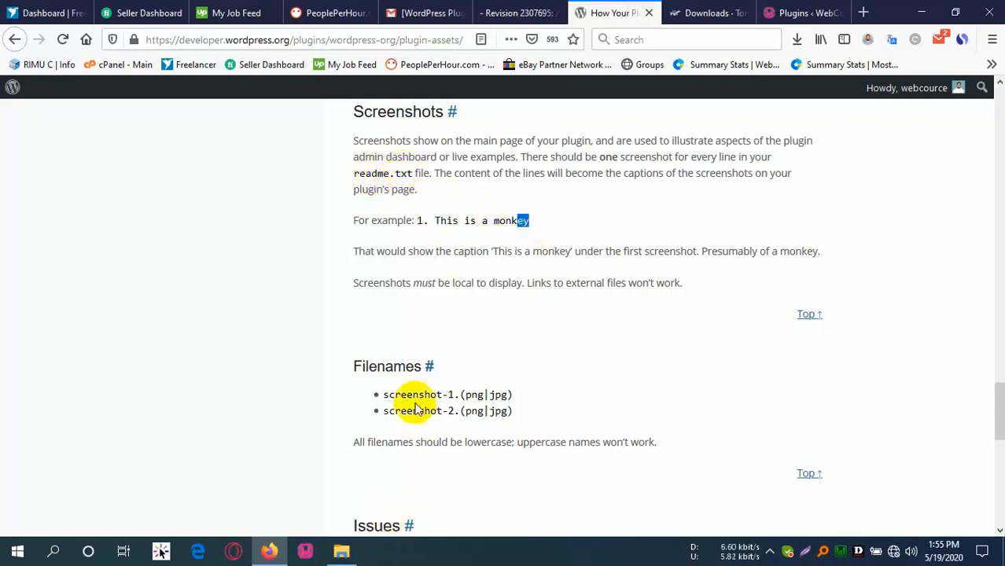
click(338, 551)
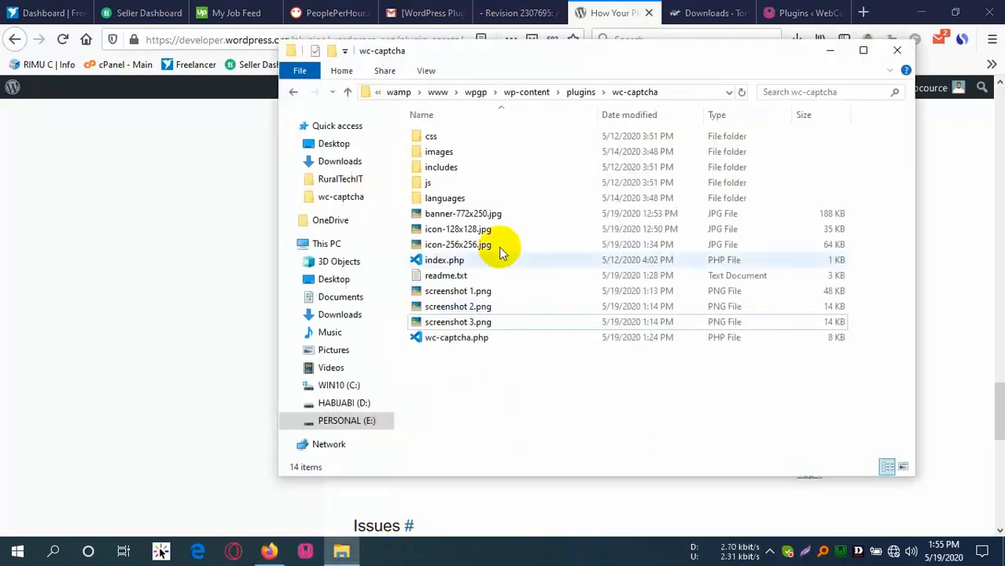
Insert hyphens to rename the screenshots to screenshot-1.png and screenshot-3.png.
click(473, 295)
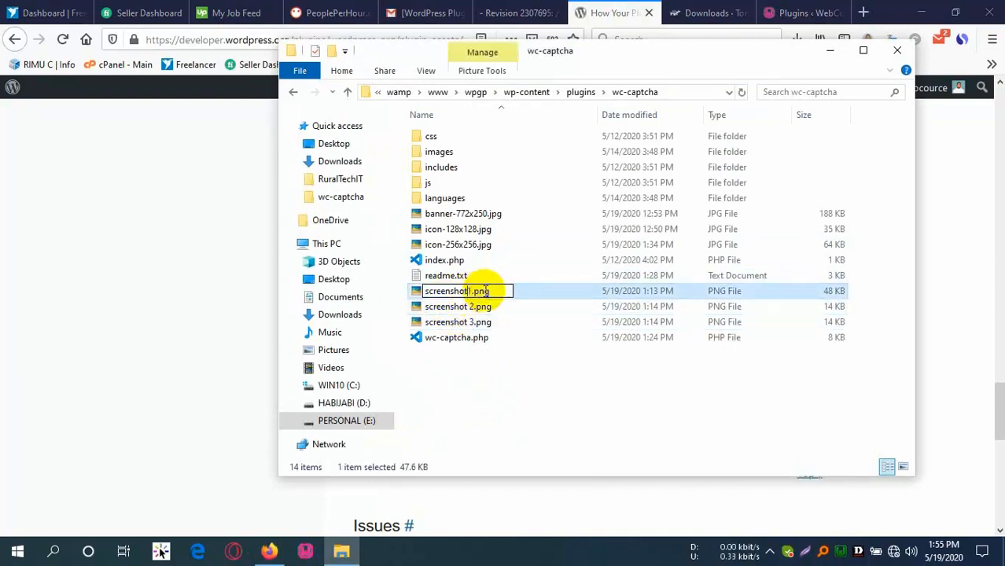
text(-)
click(467, 308)
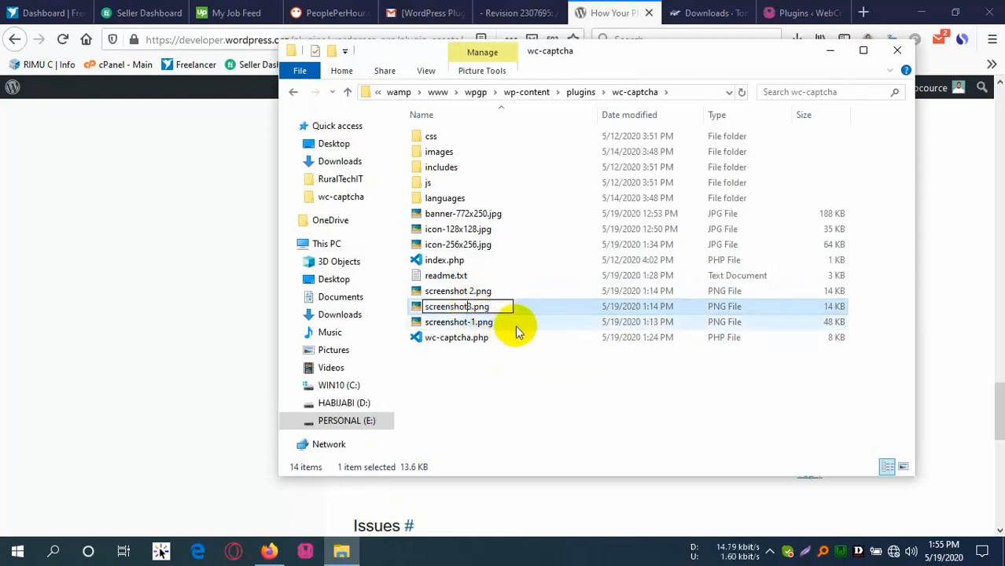
text(-)
click(469, 293)
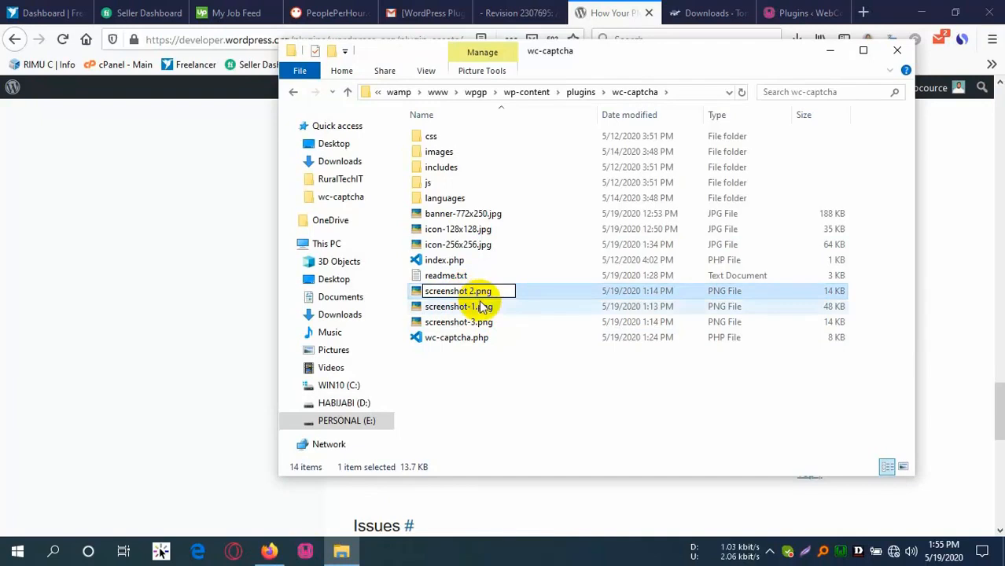
text(-)
Correct the misspelled screensho-2.png to screenshot-2.png, then check the docs and return to the folder.
click(533, 392)
click(458, 288)
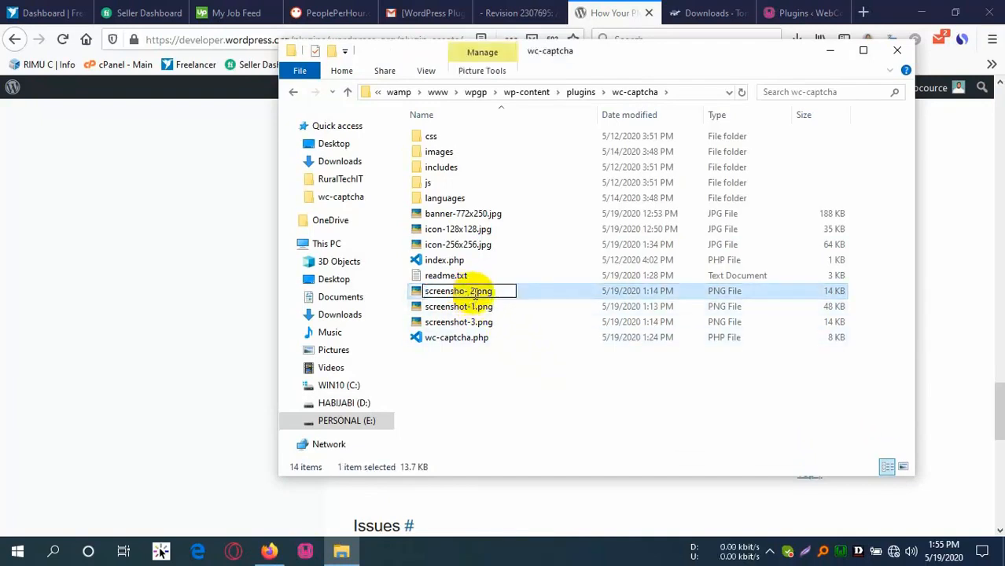
click(536, 401)
click(470, 293)
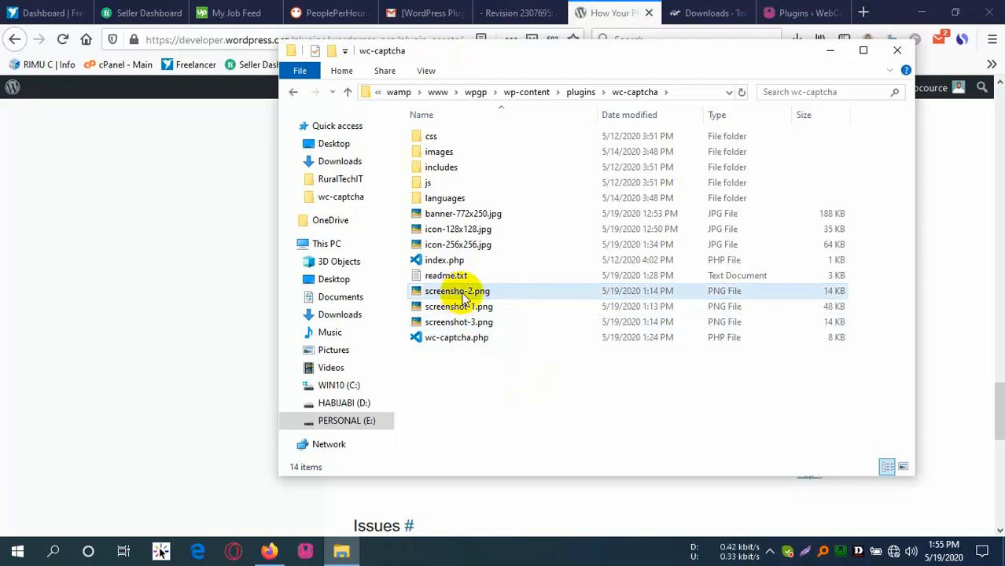
click(464, 297)
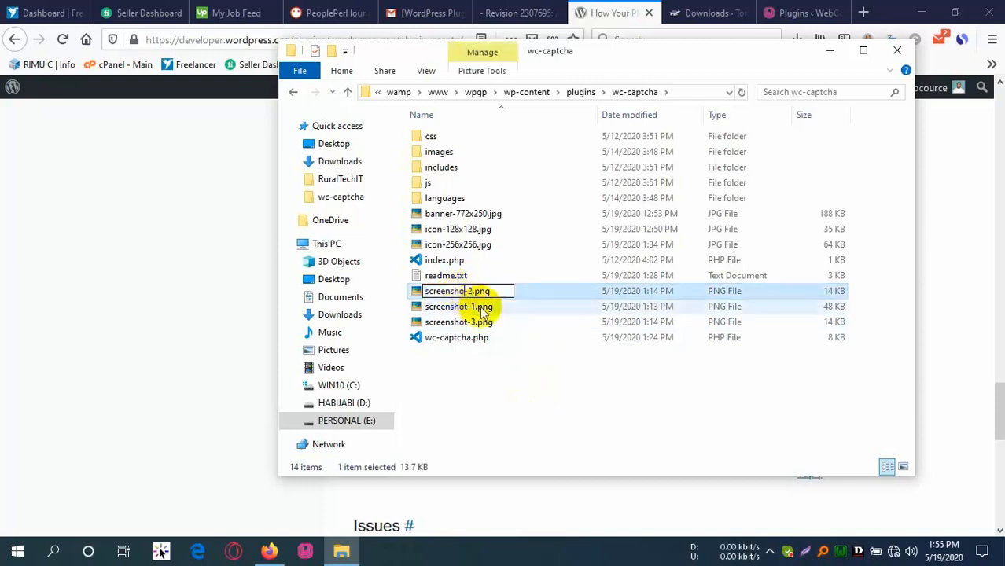
click(498, 384)
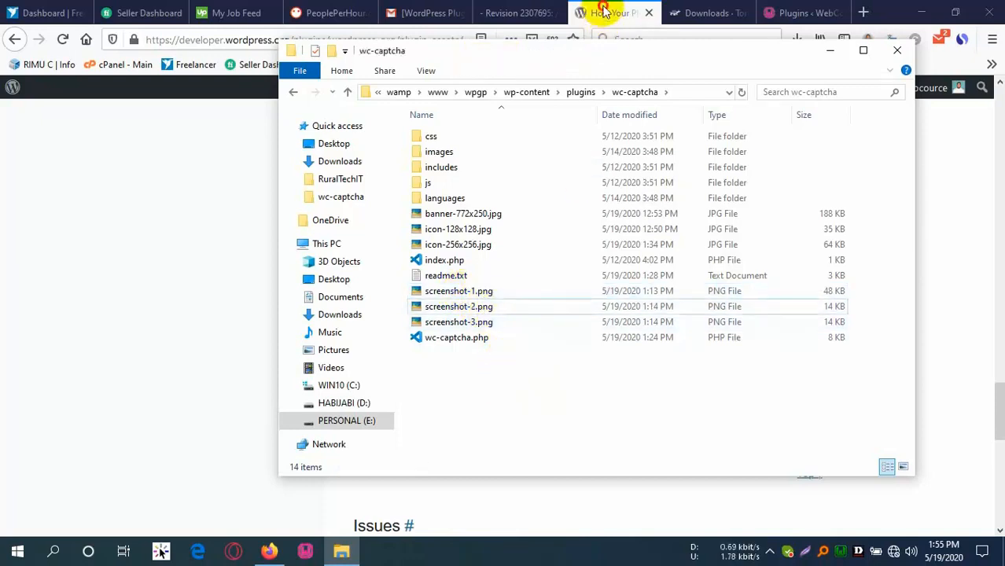
click(604, 11)
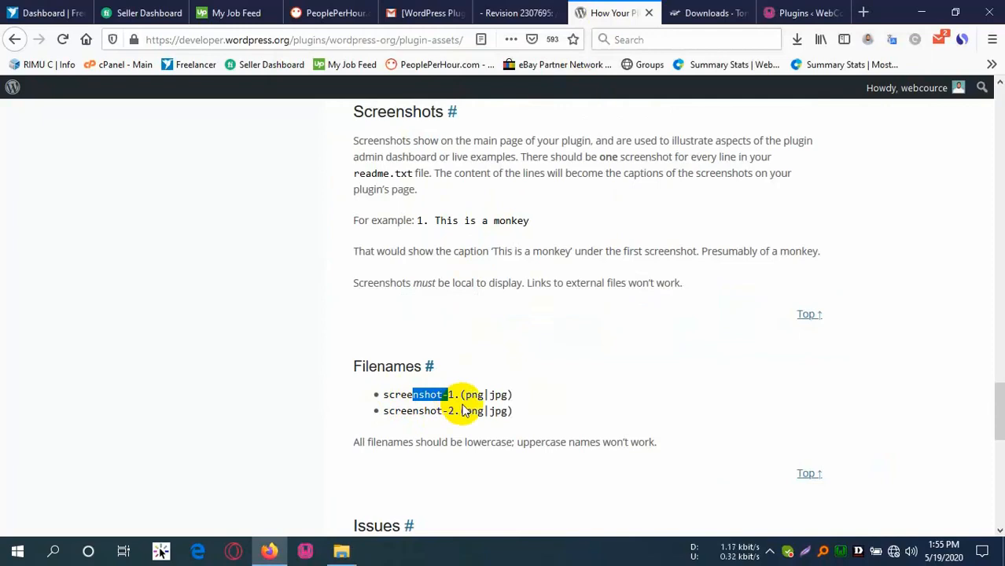
click(341, 552)
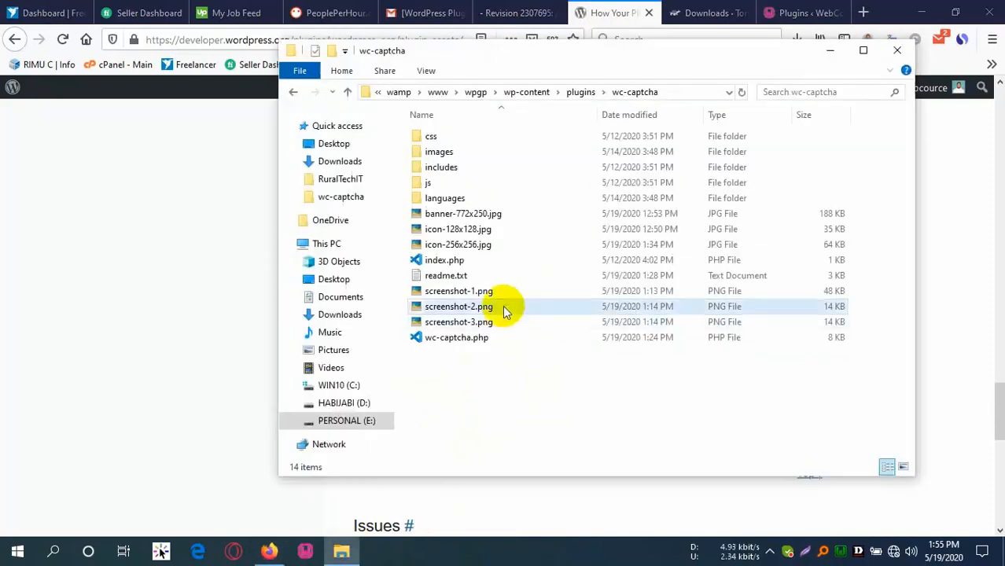
double_click(447, 277)
scroll(272, 272, down, 1)
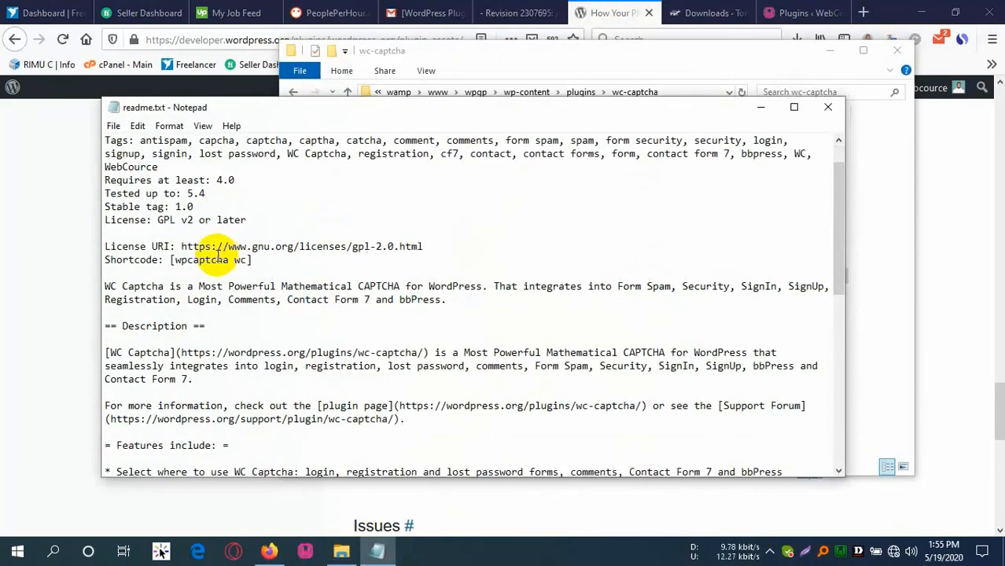
scroll(158, 197, up, 1)
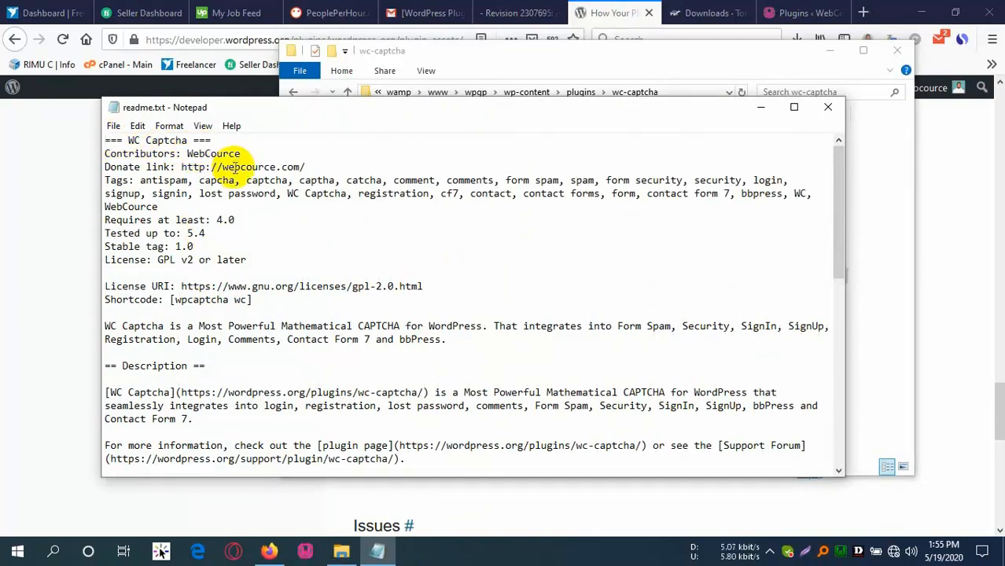
scroll(178, 330, down, 4)
scroll(184, 354, down, 7)
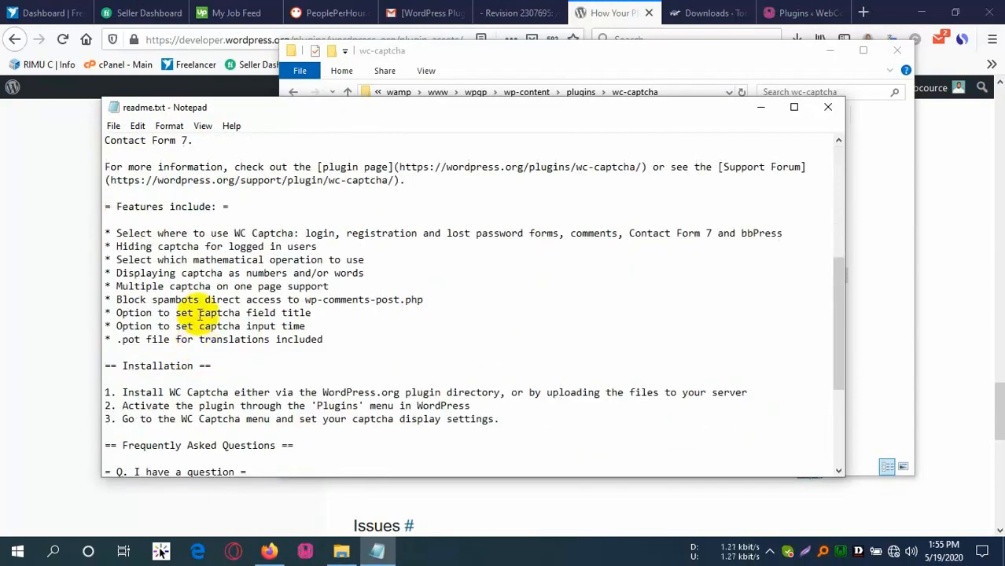
scroll(159, 321, down, 1)
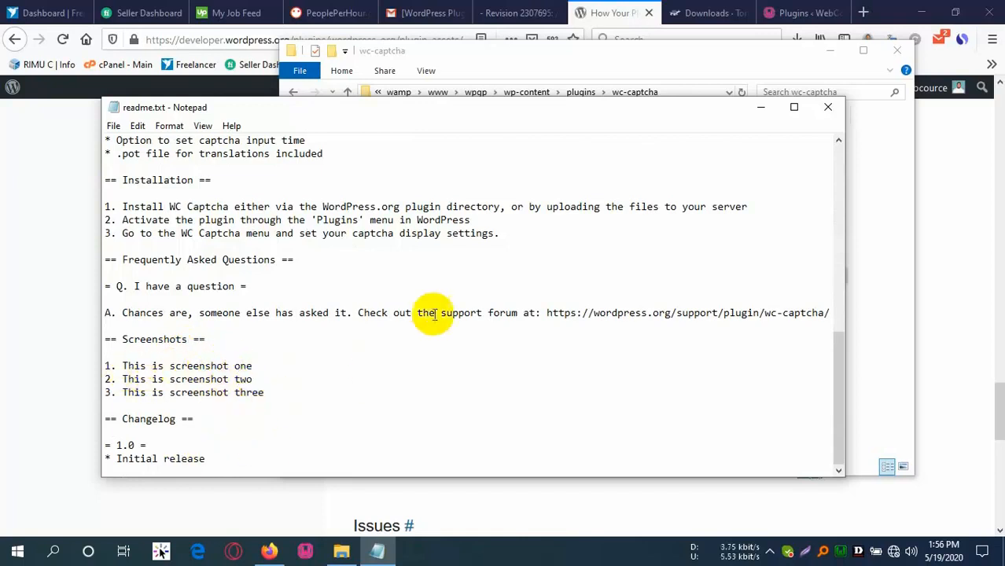
click(826, 107)
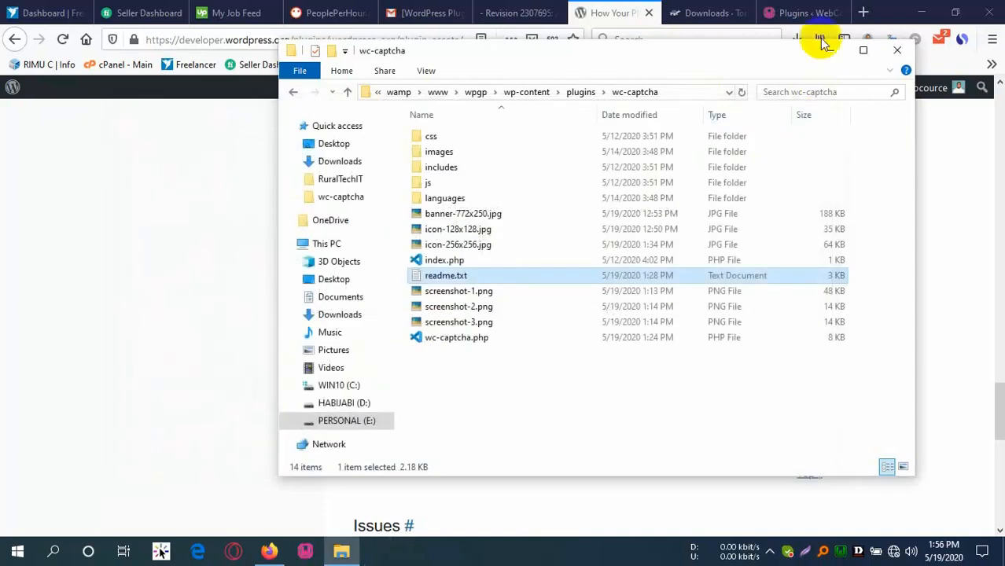
Review the Issues section's svn propset fix, then minimise Firefox leaving the wc-captcha folder on the desktop.
click(604, 12)
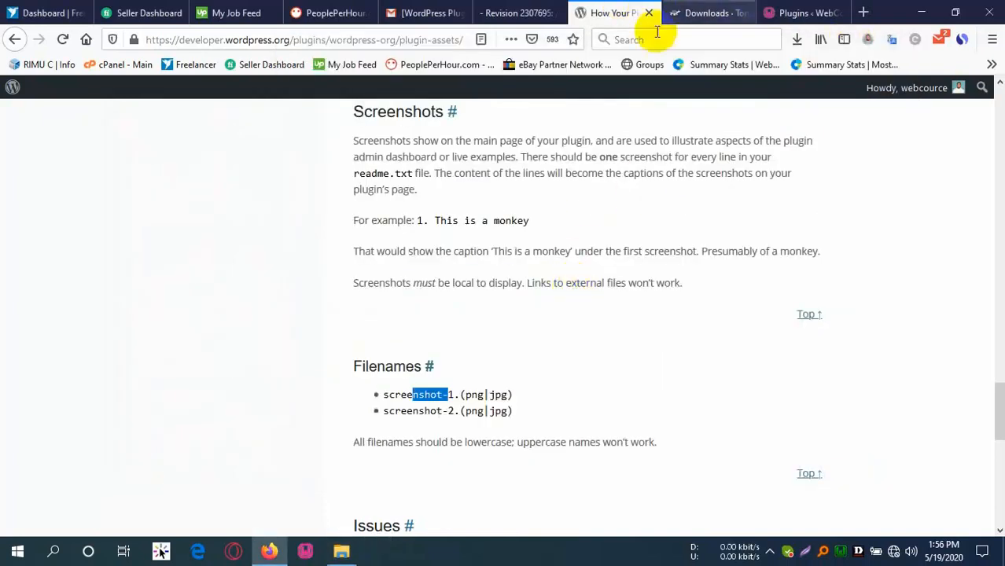
scroll(579, 287, down, 4)
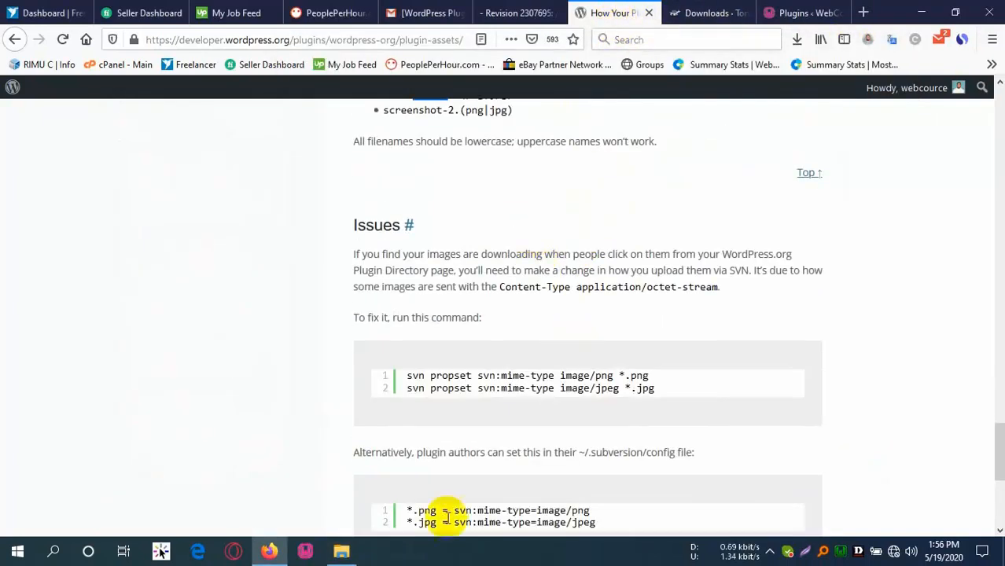
click(342, 549)
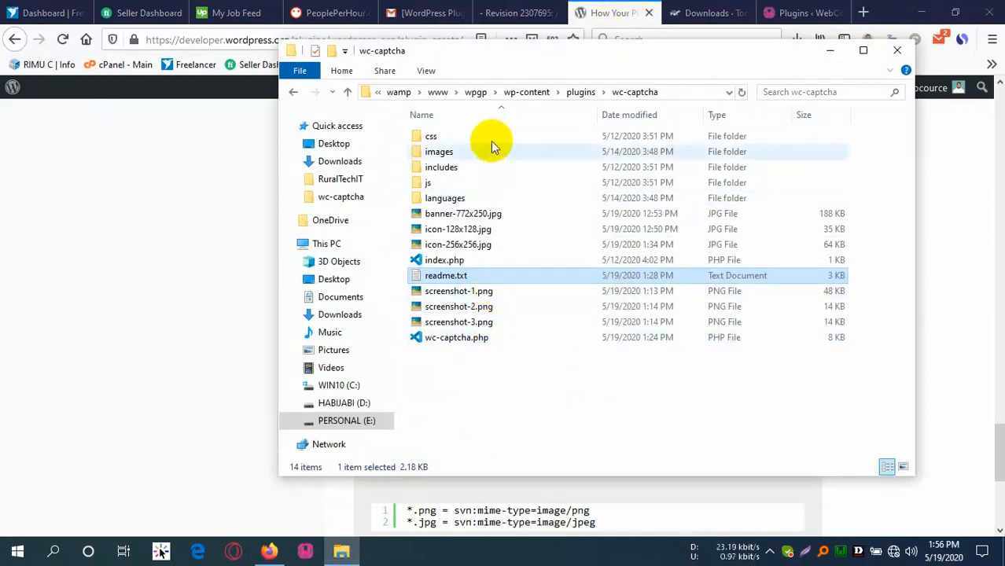
click(926, 11)
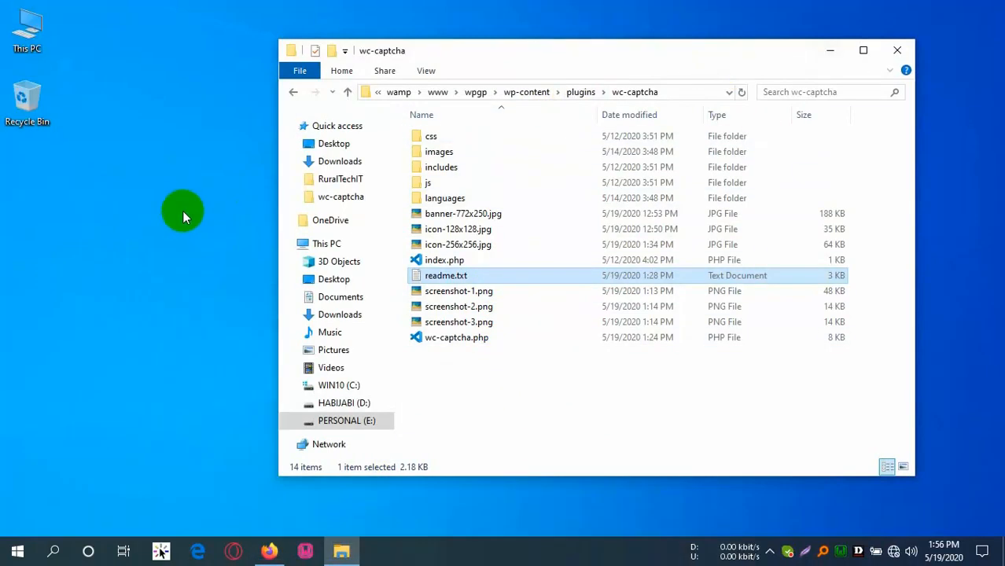
Start an SVN Checkout from the desktop and copy the wc-captcha repository URL from the approval email.
right_click(113, 168)
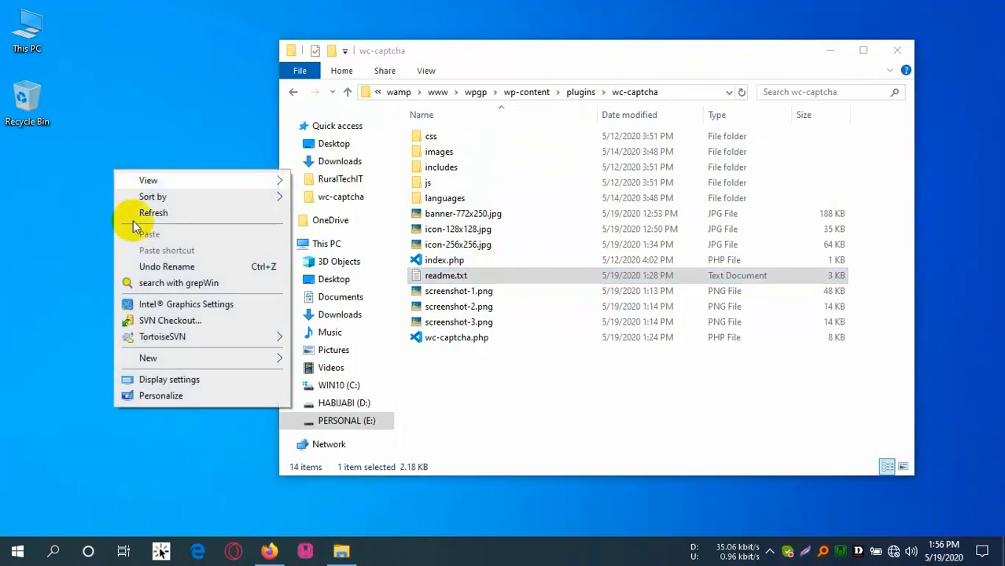
click(162, 323)
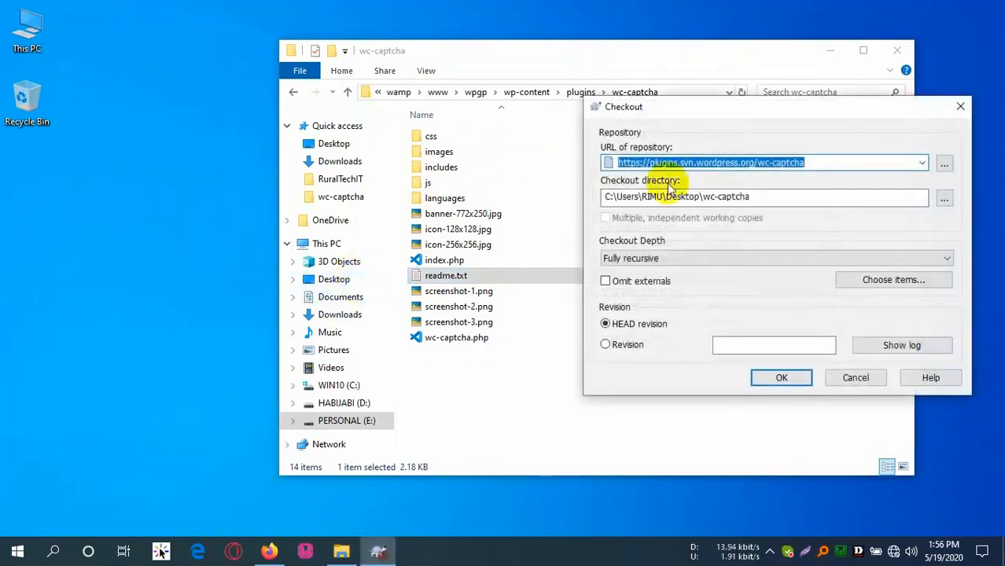
click(269, 552)
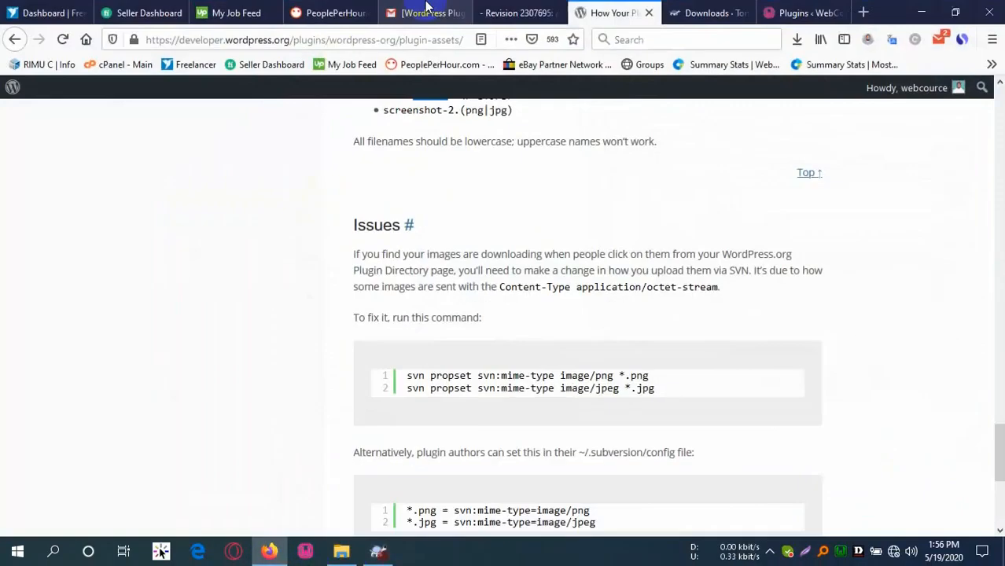
click(520, 13)
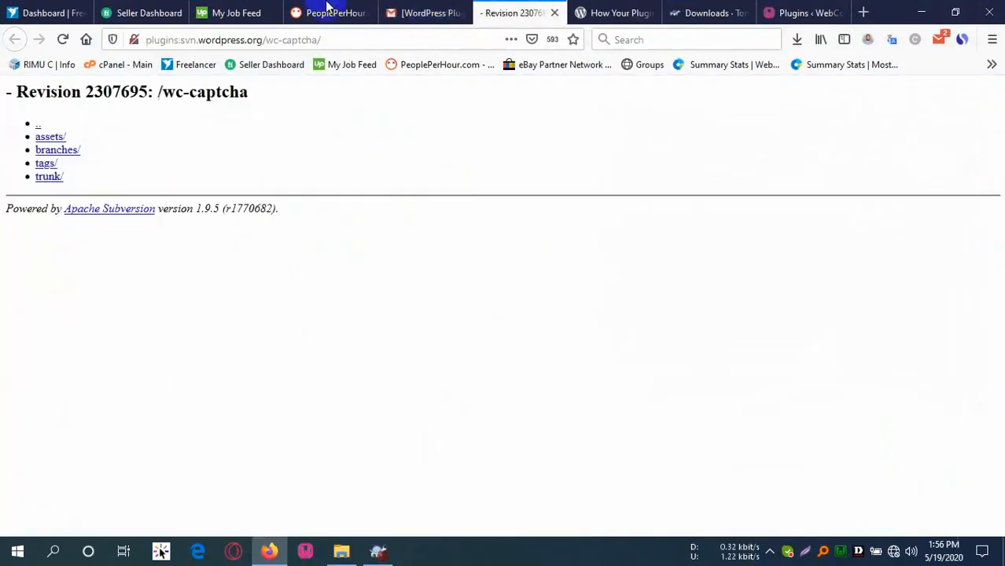
drag(330, 39, 148, 69)
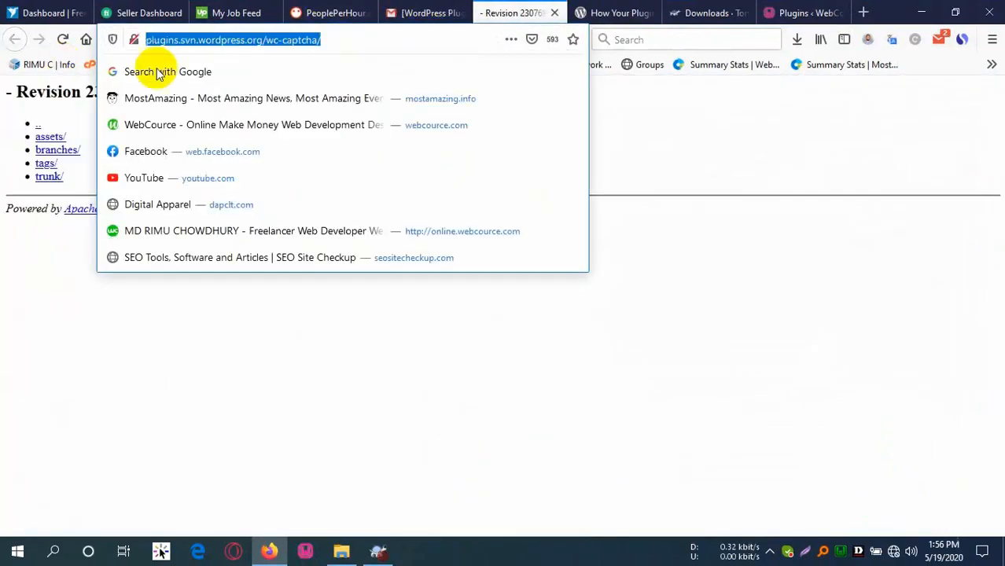
click(425, 14)
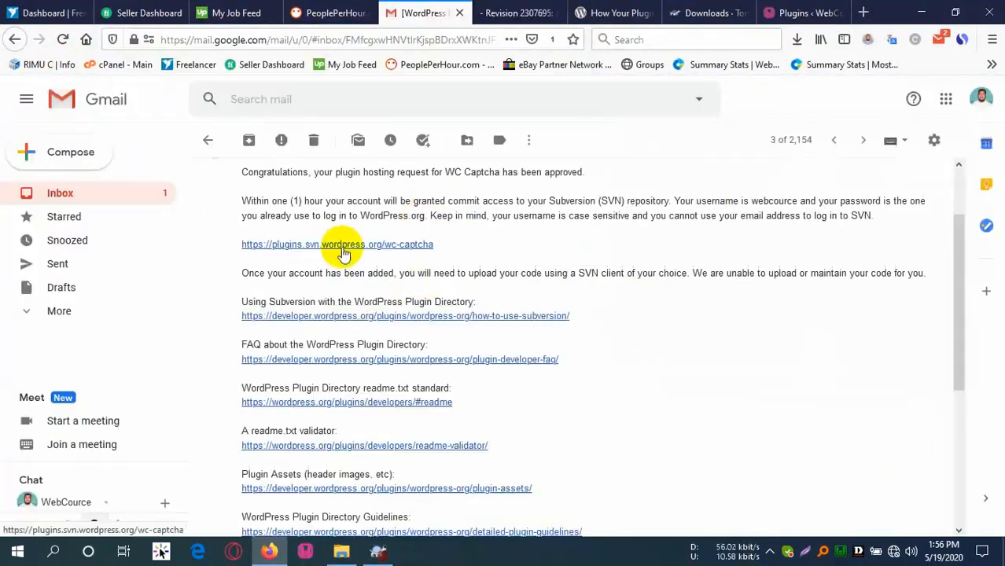
right_click(344, 251)
click(417, 361)
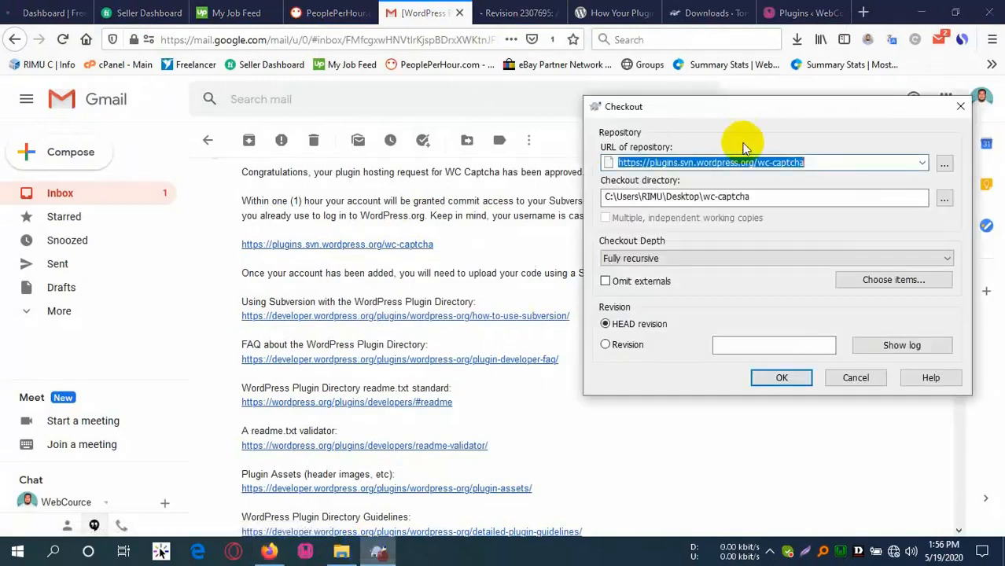
click(820, 165)
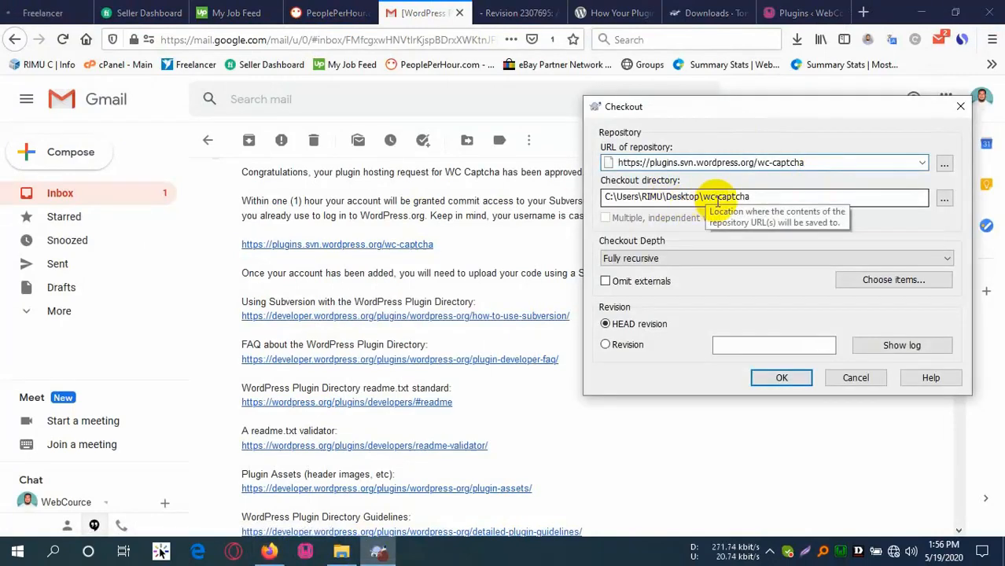
Check out into Desktop\wc-captcha at revision 2307718, getting assets, branches, tags and trunk.
drag(704, 198, 773, 196)
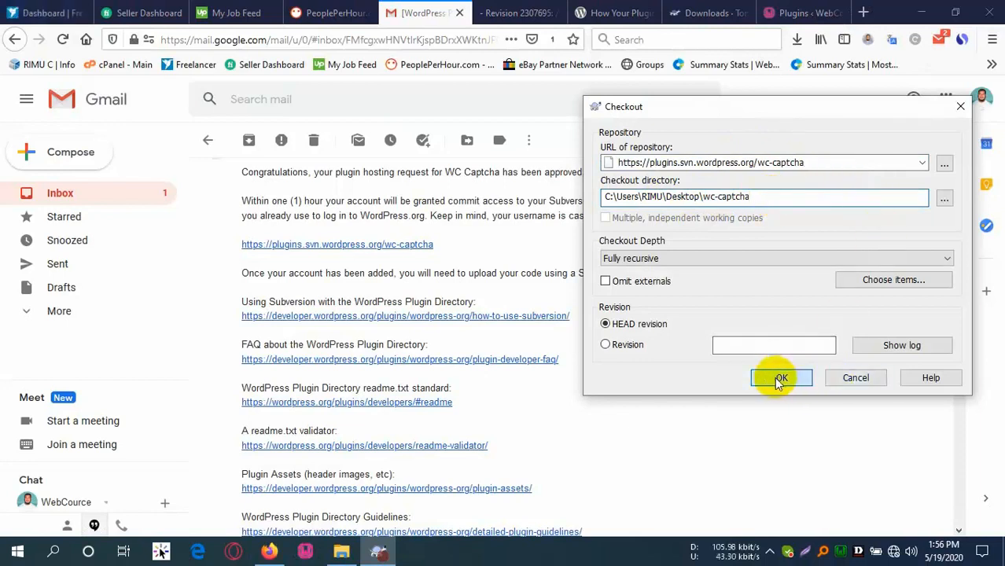
click(799, 382)
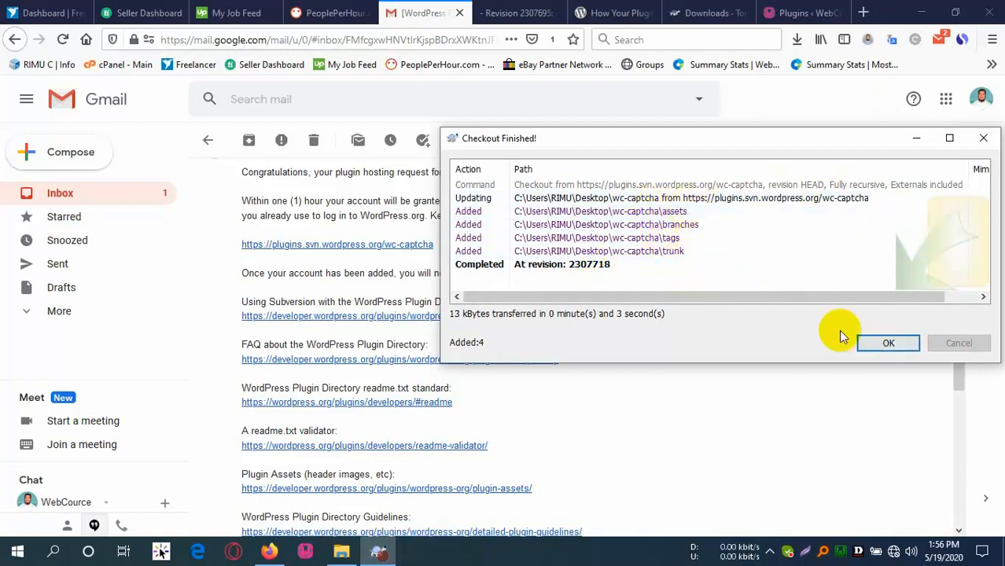
click(889, 344)
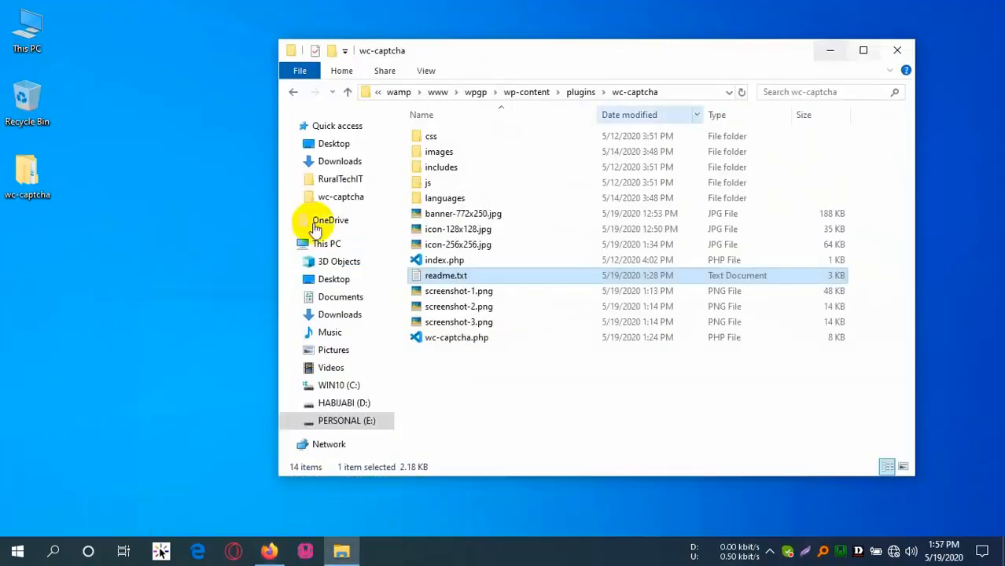
click(28, 188)
Open the checkout's wc-captcha folder beside the plugin source folder and enter its assets folder.
double_click(33, 180)
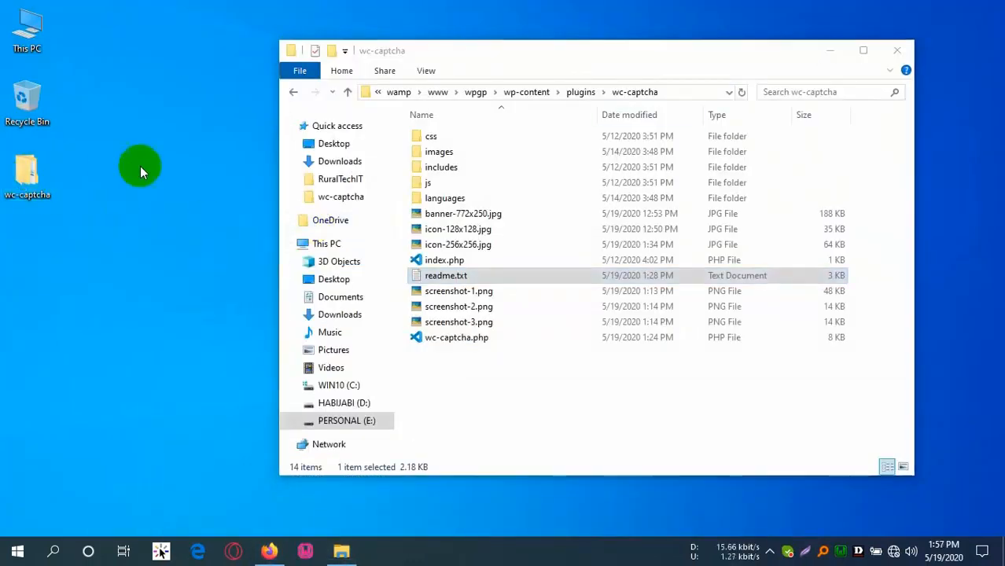
drag(570, 96, 310, 123)
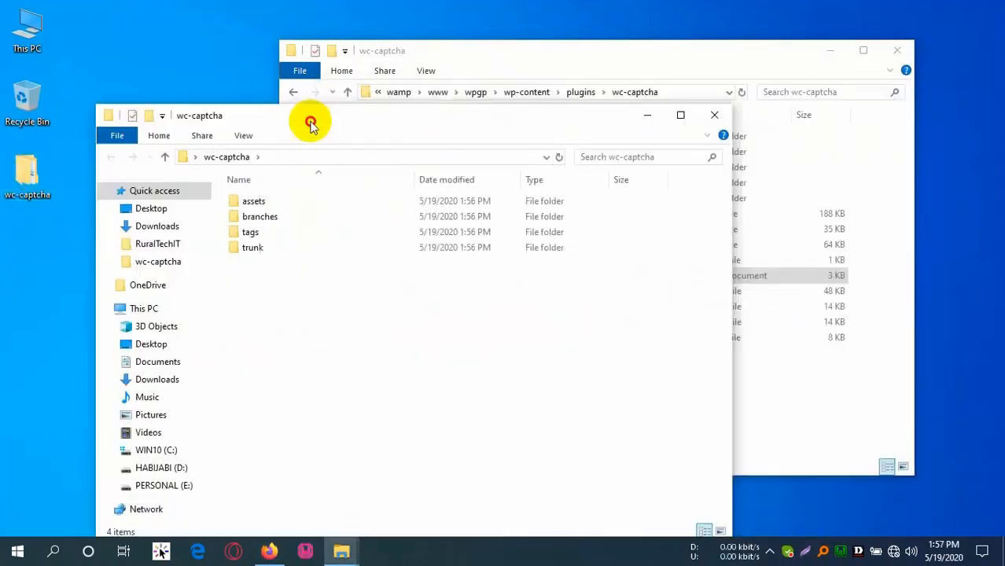
drag(535, 50, 714, 36)
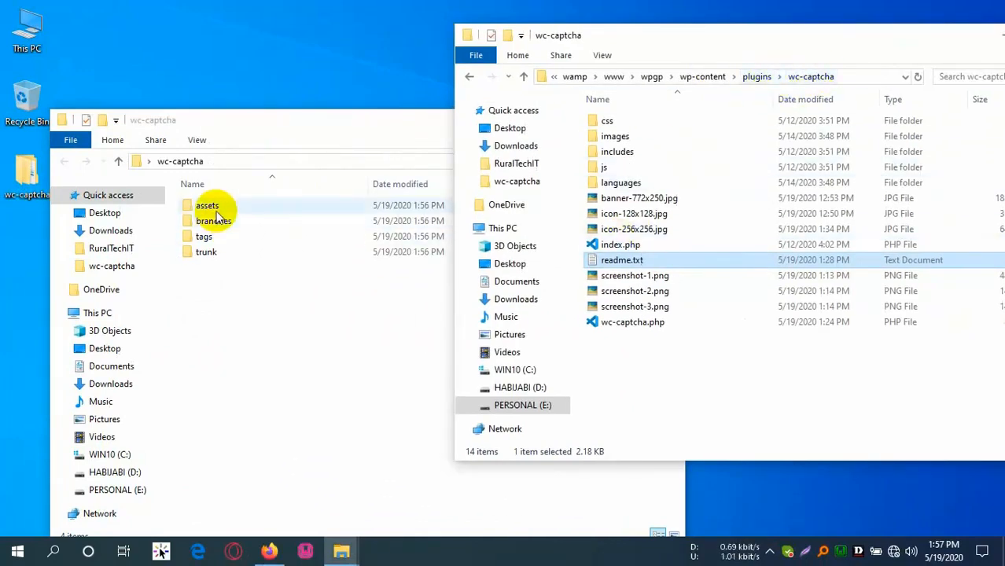
double_click(207, 206)
Copy banner-772x250.jpg, icon-128x128.jpg, icon-256x256.jpg and screenshots 1-3 into assets.
click(779, 361)
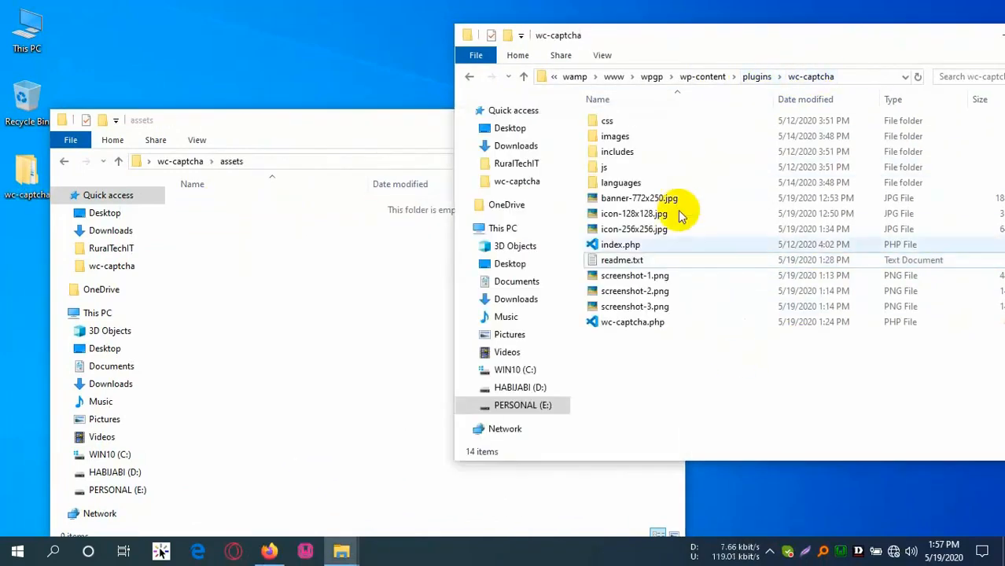
click(638, 200)
ctrl+click(633, 217)
ctrl+click(635, 232)
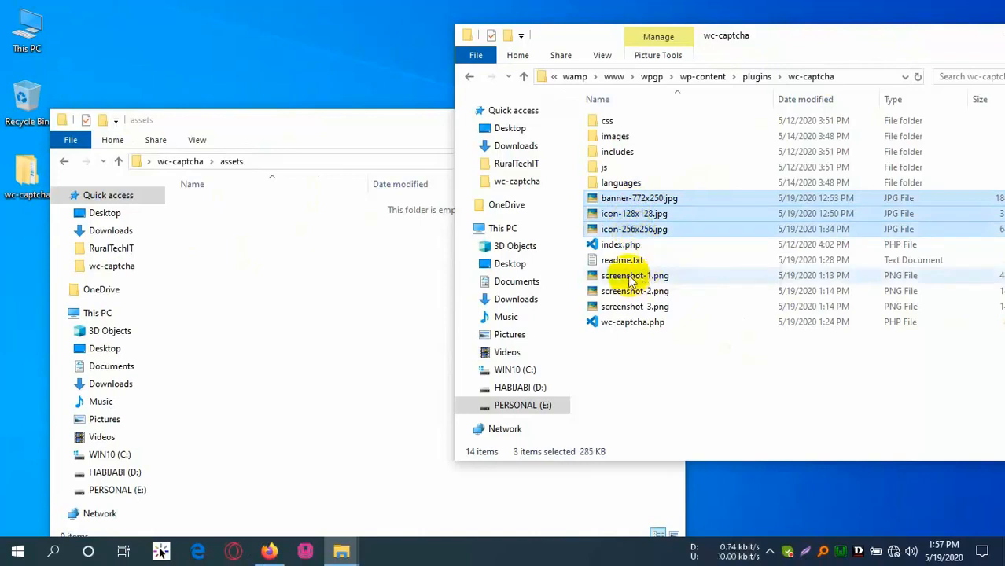
ctrl+click(635, 277)
ctrl+click(636, 291)
ctrl+click(636, 307)
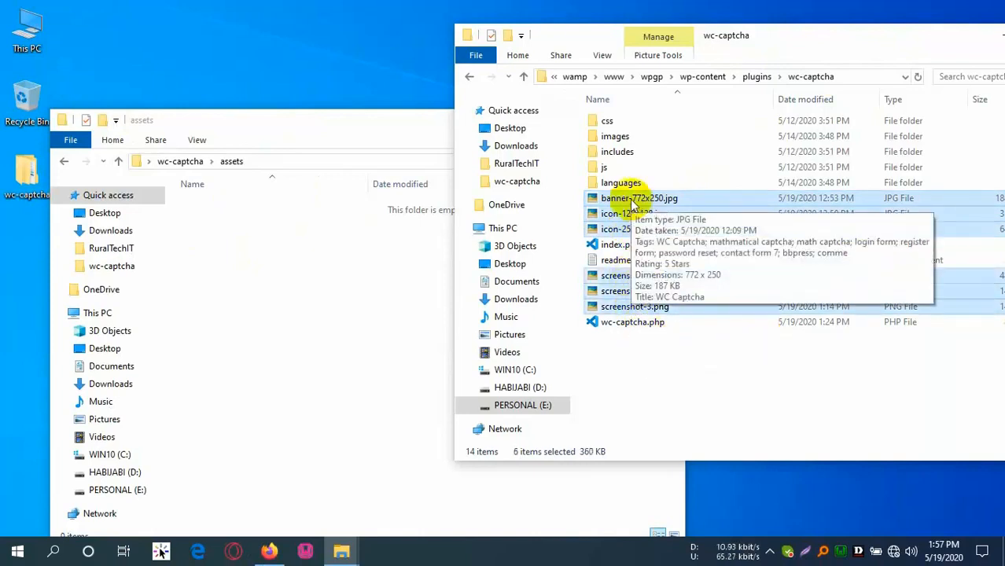
drag(631, 203, 303, 265)
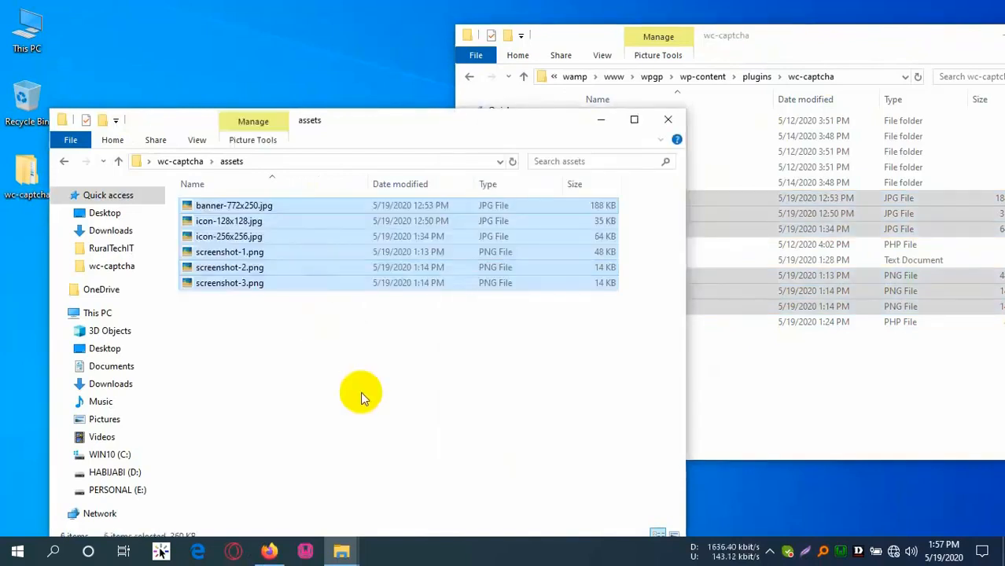
Copy the css, images, includes and languages folders plus index.php, readme.txt and wc-captcha.php into trunk.
click(185, 162)
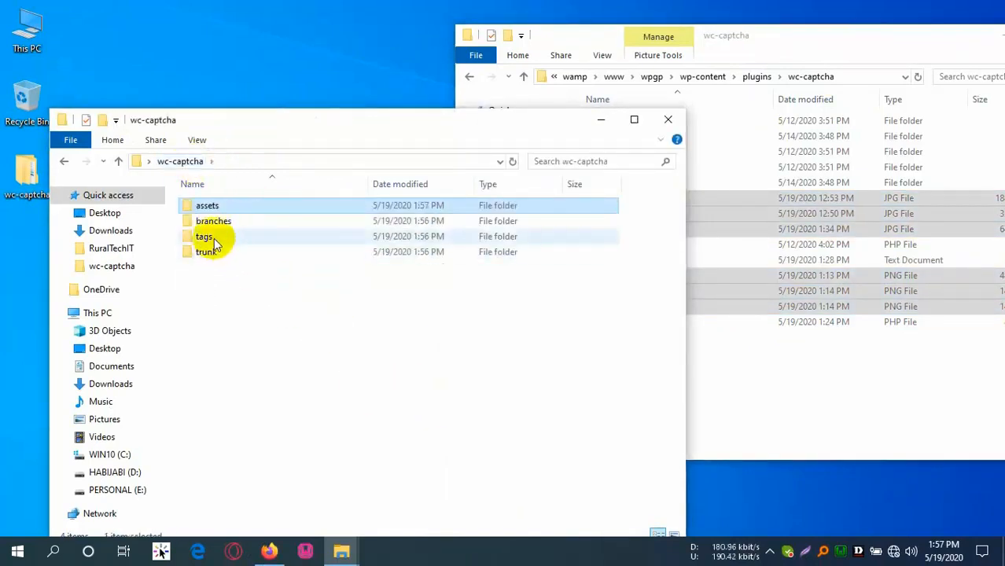
double_click(214, 255)
click(813, 371)
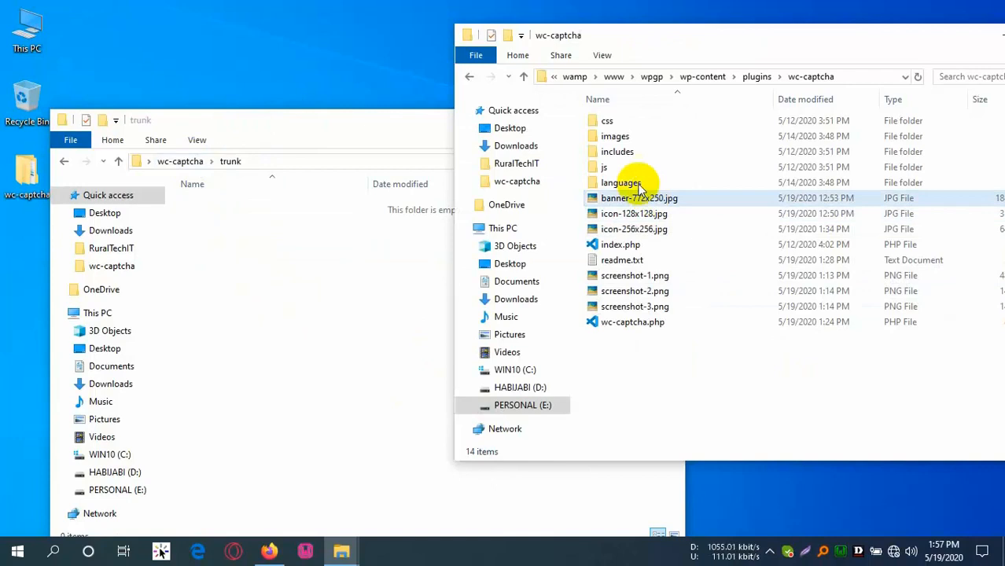
click(612, 122)
ctrl+click(615, 136)
ctrl+click(618, 152)
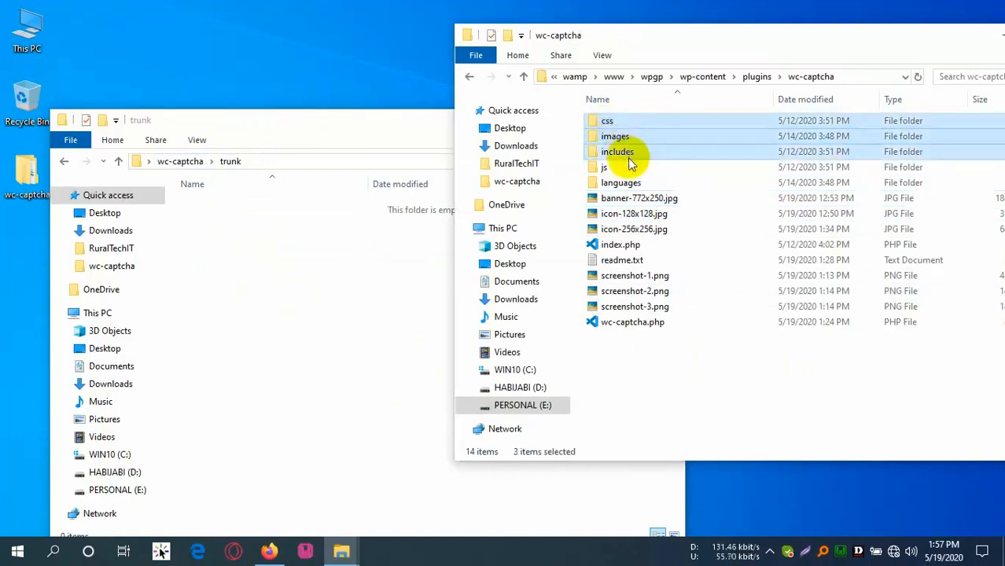
ctrl+click(621, 183)
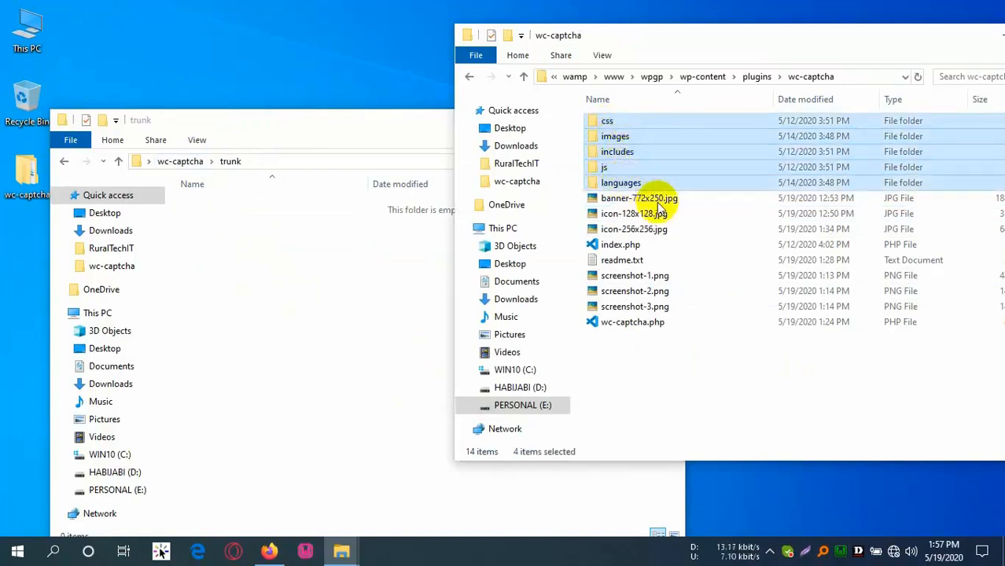
ctrl+click(627, 247)
ctrl+click(626, 261)
ctrl+click(633, 322)
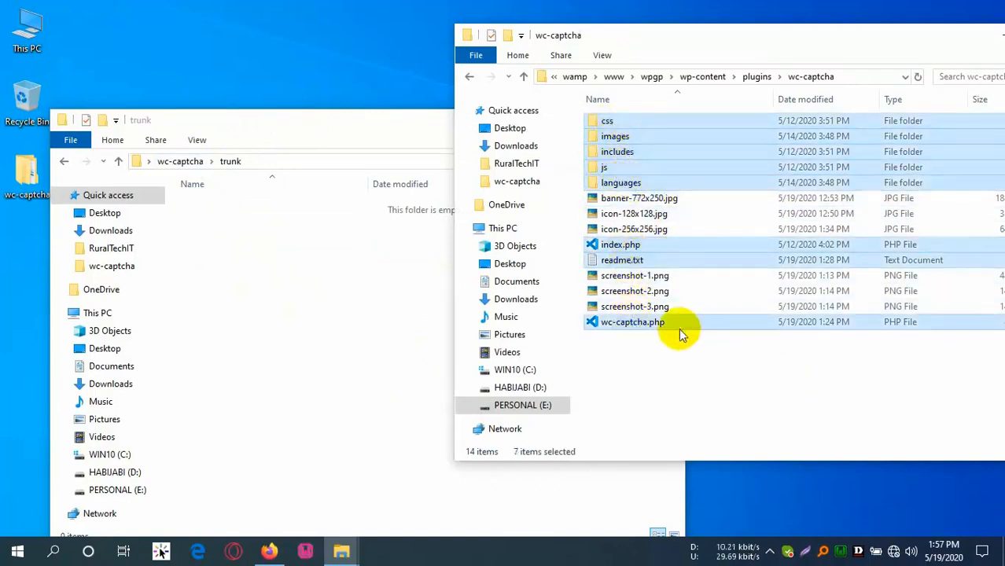
drag(635, 122, 346, 277)
key(ctrl+v)
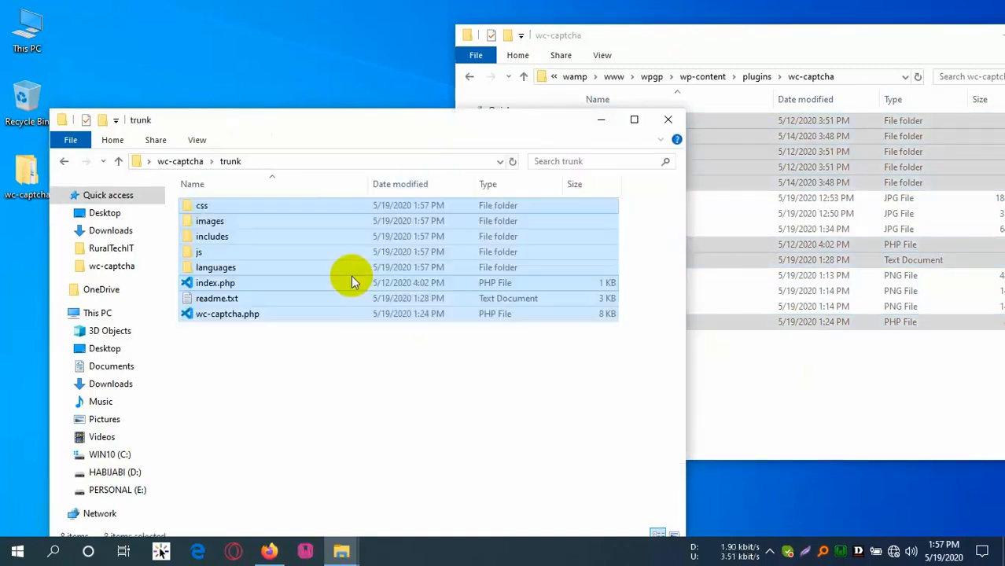
click(330, 403)
click(176, 162)
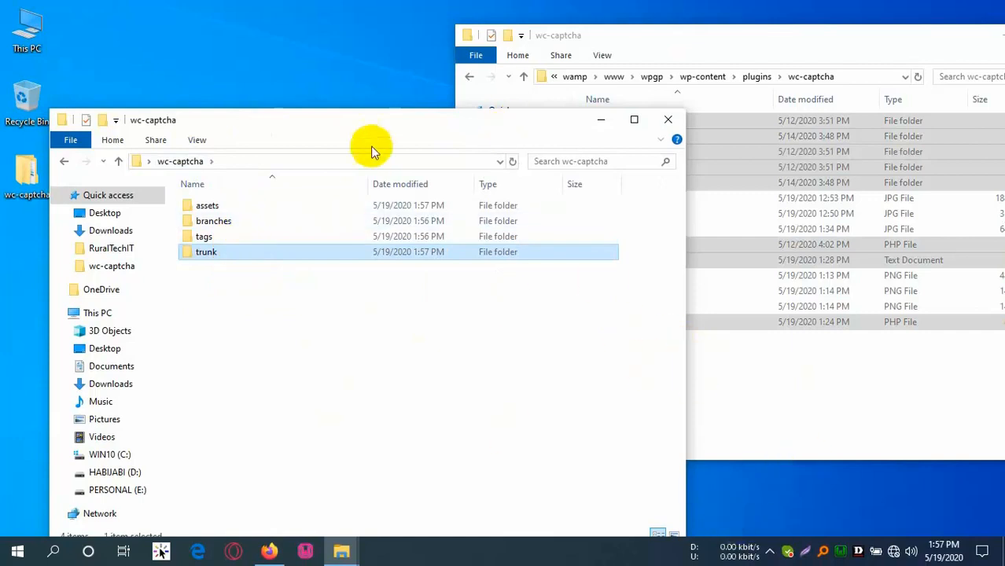
Start an SVN Commit on the desktop wc-captcha folder.
click(236, 73)
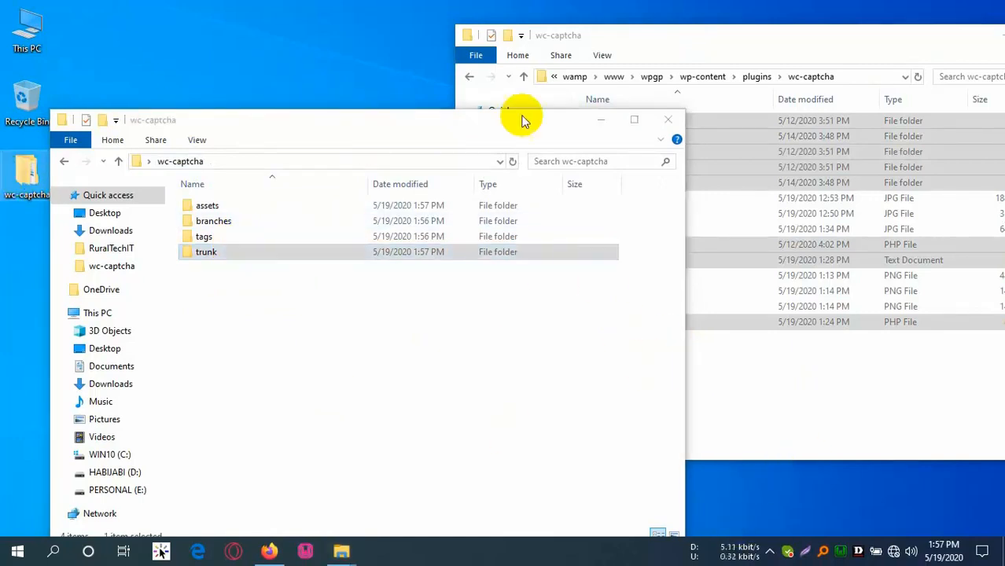
click(596, 123)
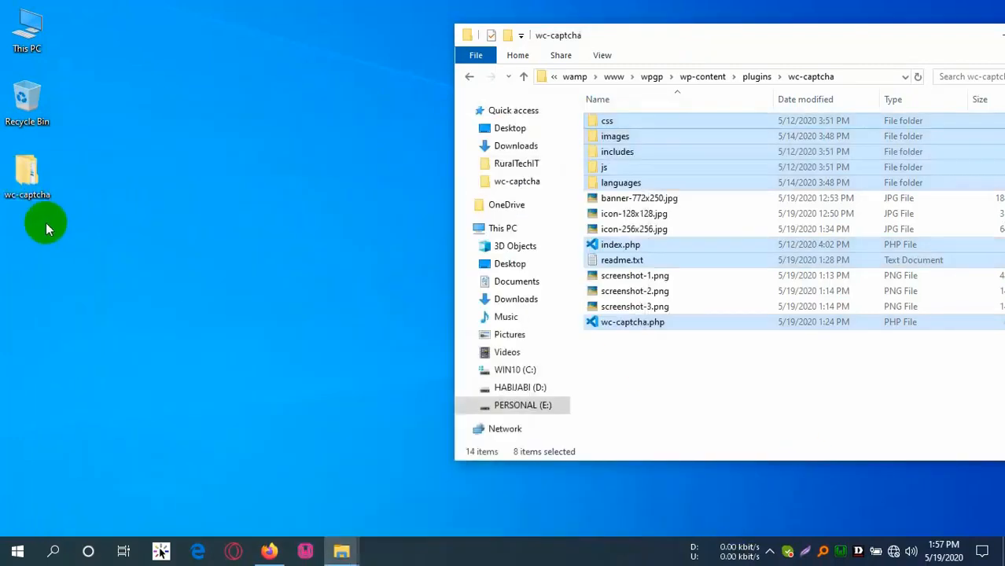
right_click(22, 179)
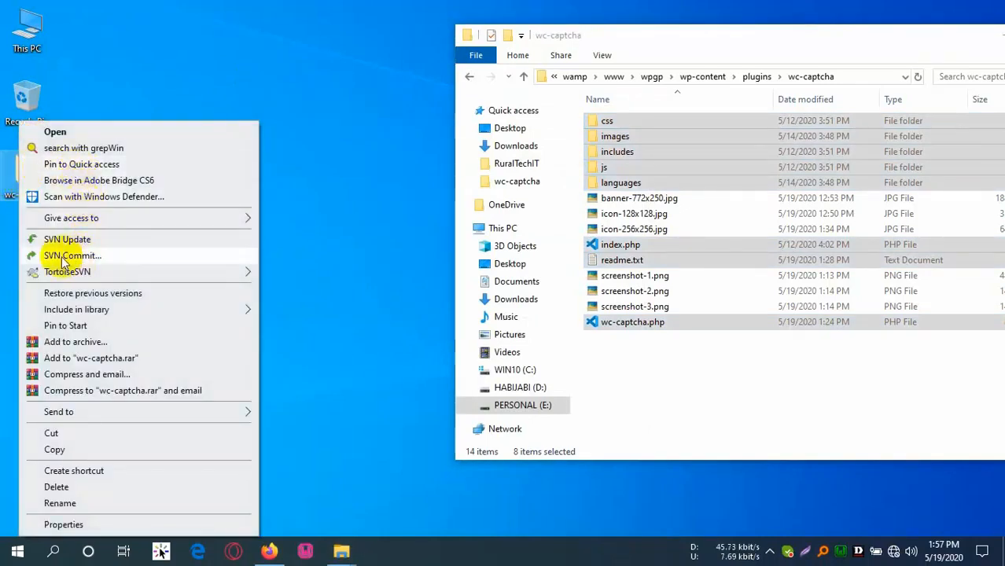
click(241, 251)
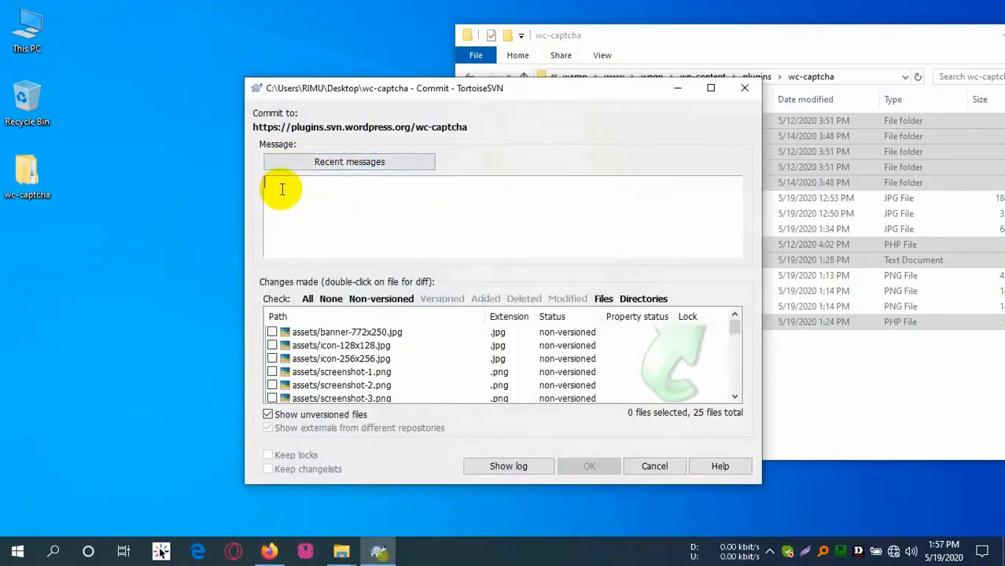
Use 'readme.txt' as the commit message, check all 25 files and start the commit.
text(readm)
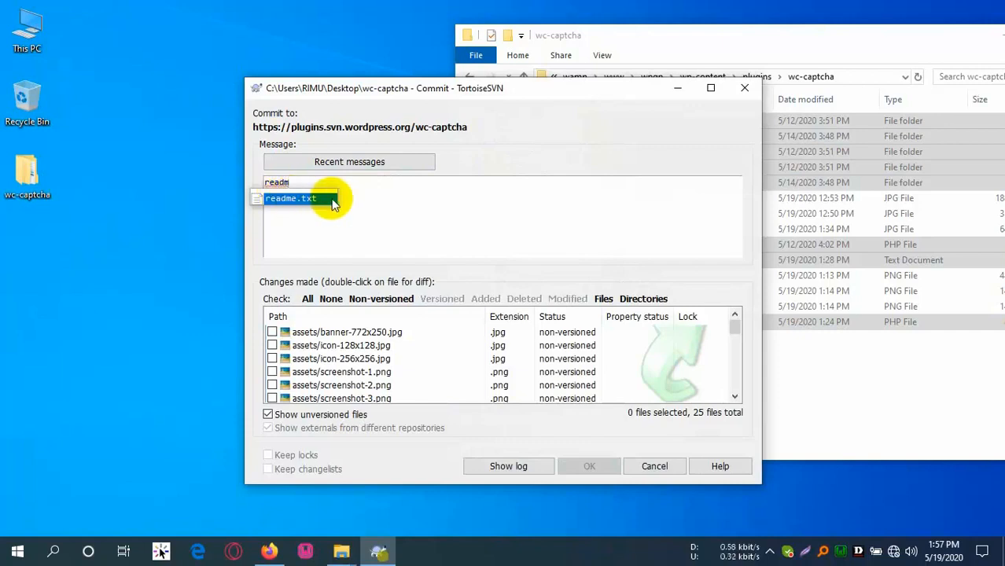
click(291, 199)
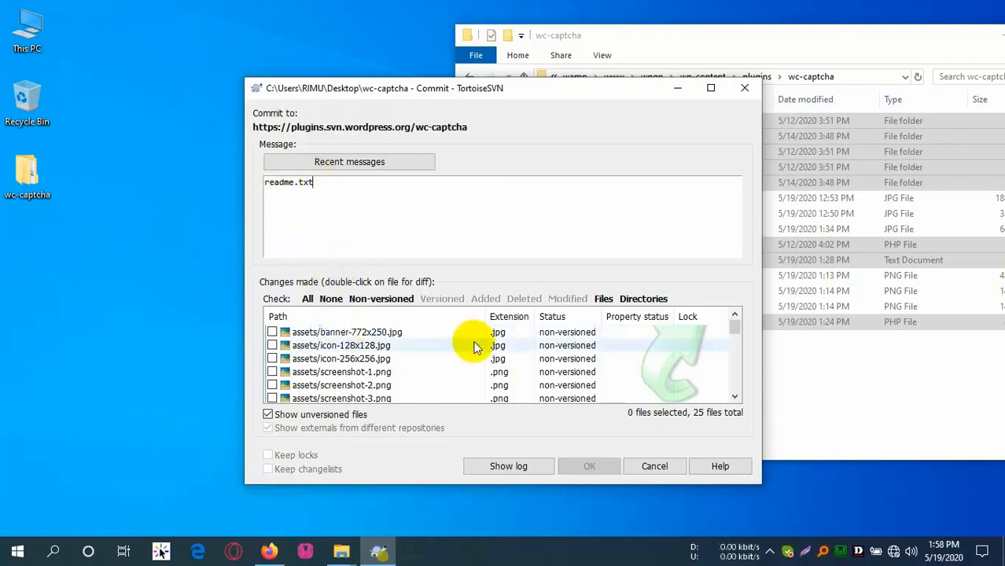
mouse_move(735, 332)
mouse_down()
mouse_move(737, 393)
mouse_move(733, 331)
mouse_up()
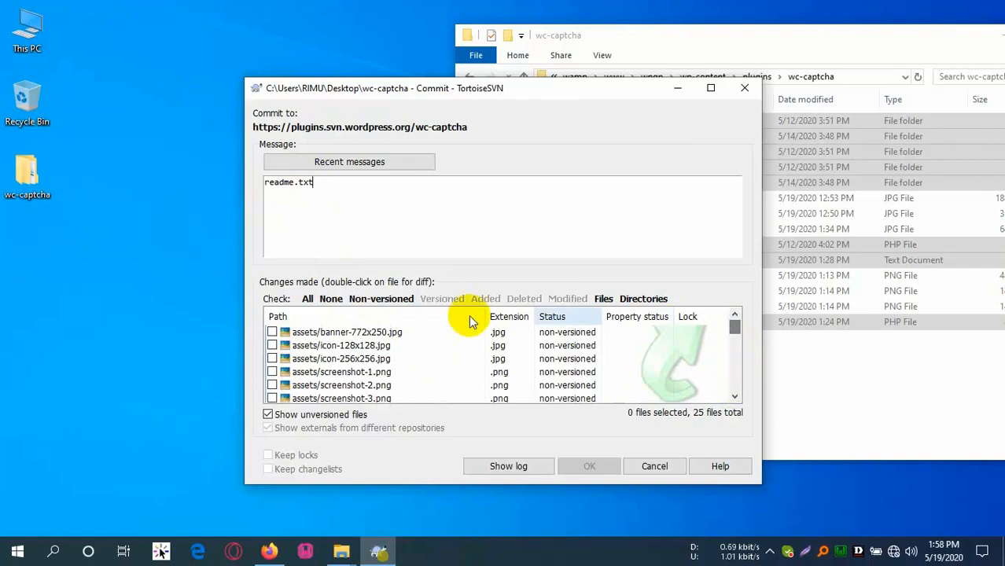
click(307, 299)
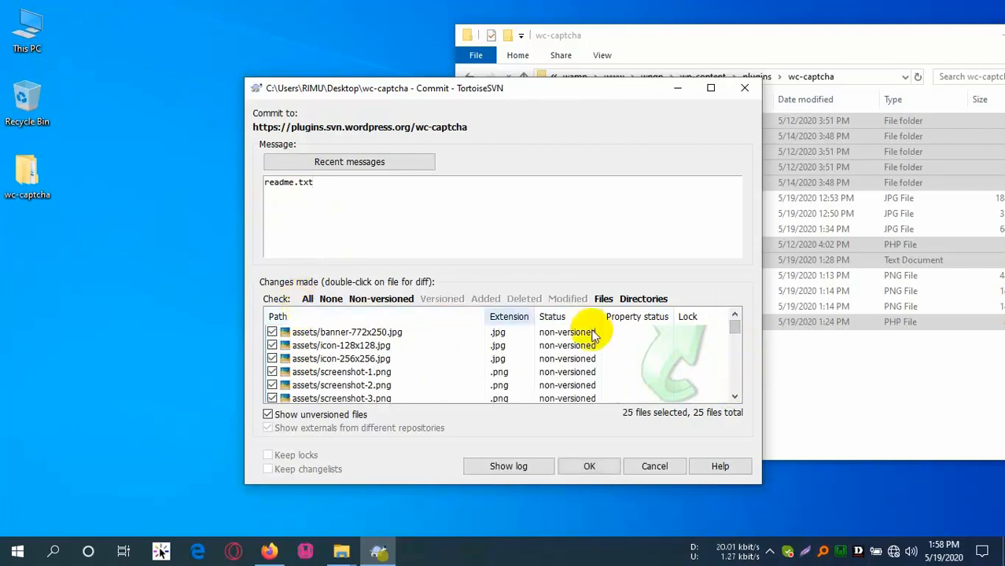
click(591, 468)
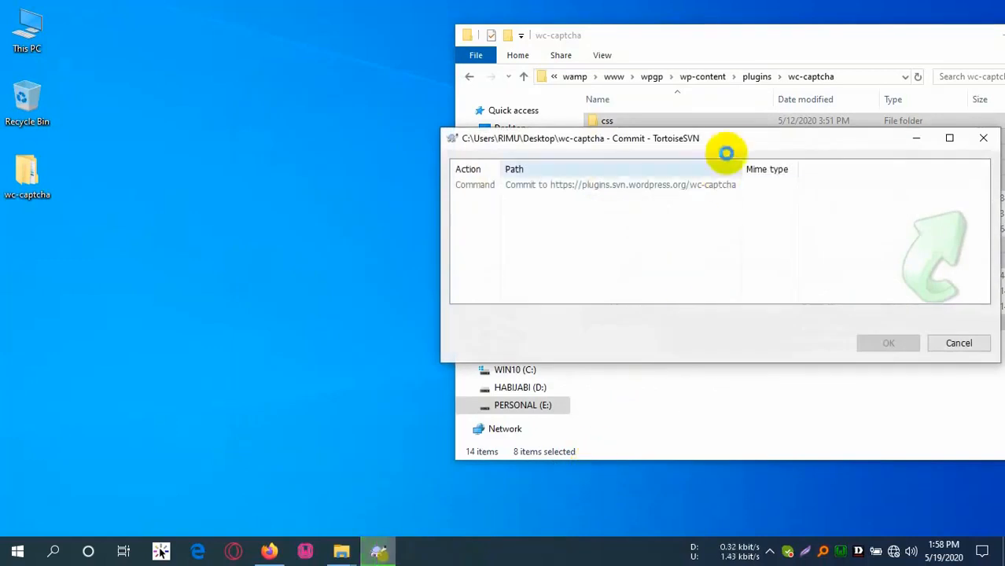
drag(680, 140, 413, 140)
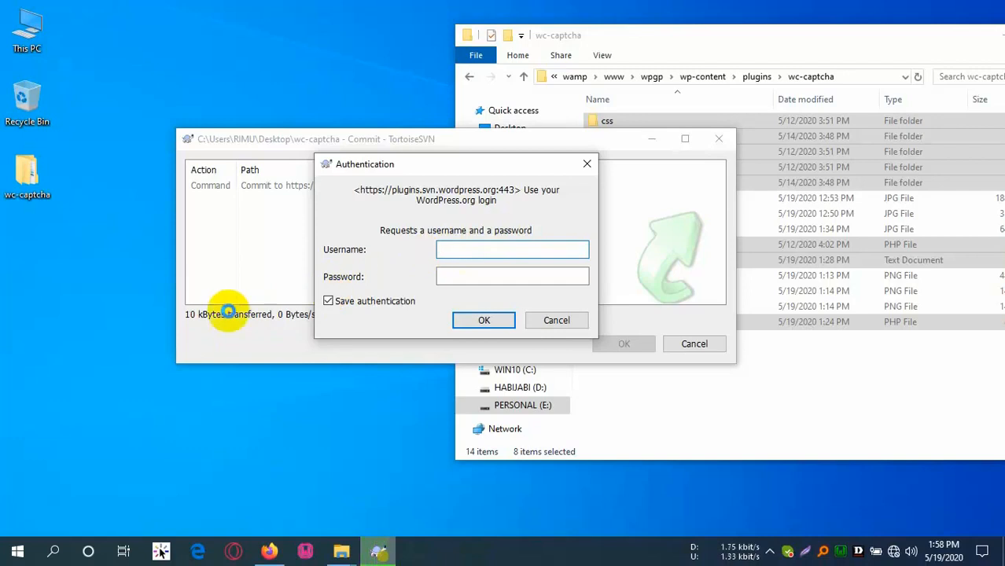
Copy the SVN username from the approval email into the login prompt and submit the credentials.
click(269, 551)
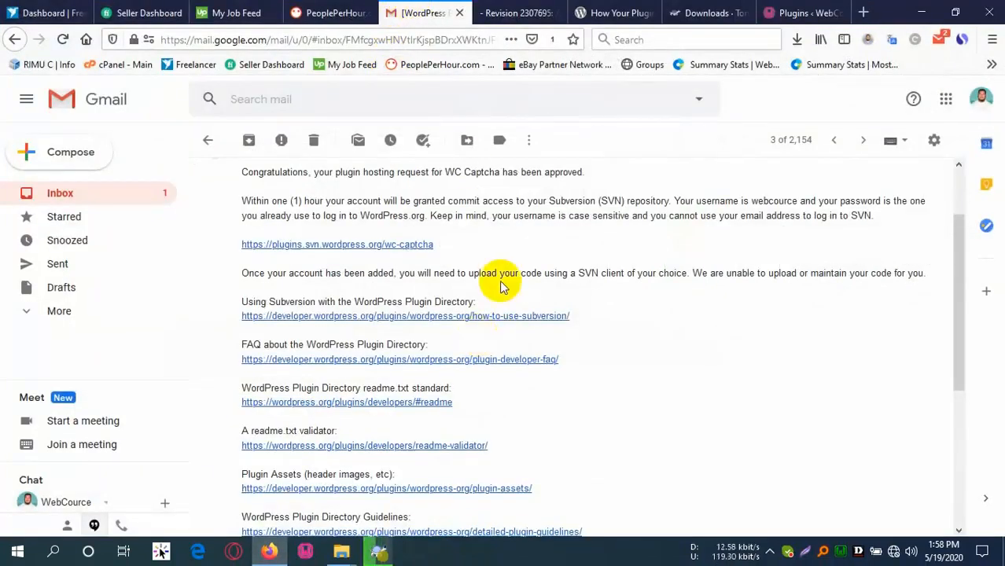
scroll(361, 223, up, 2)
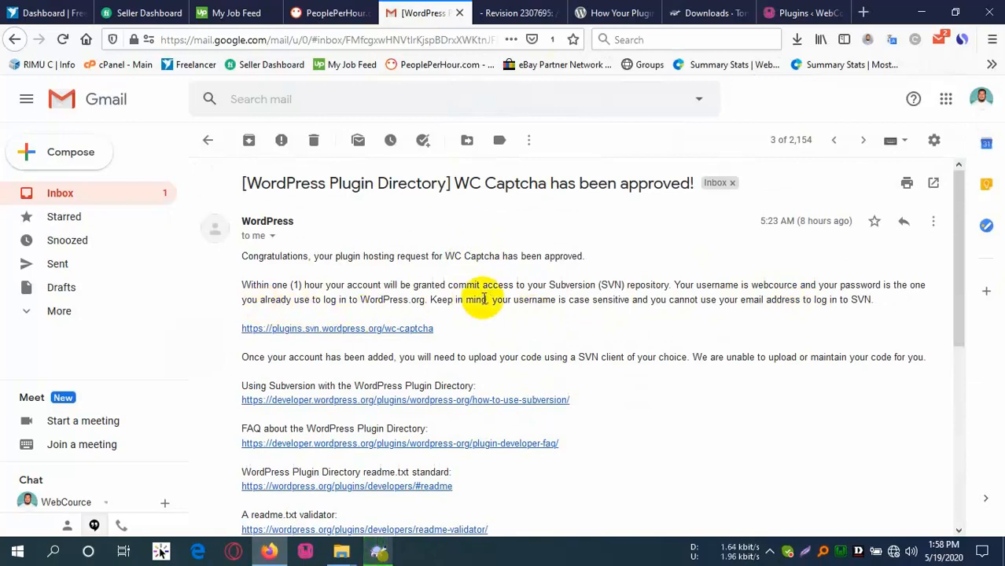
click(777, 286)
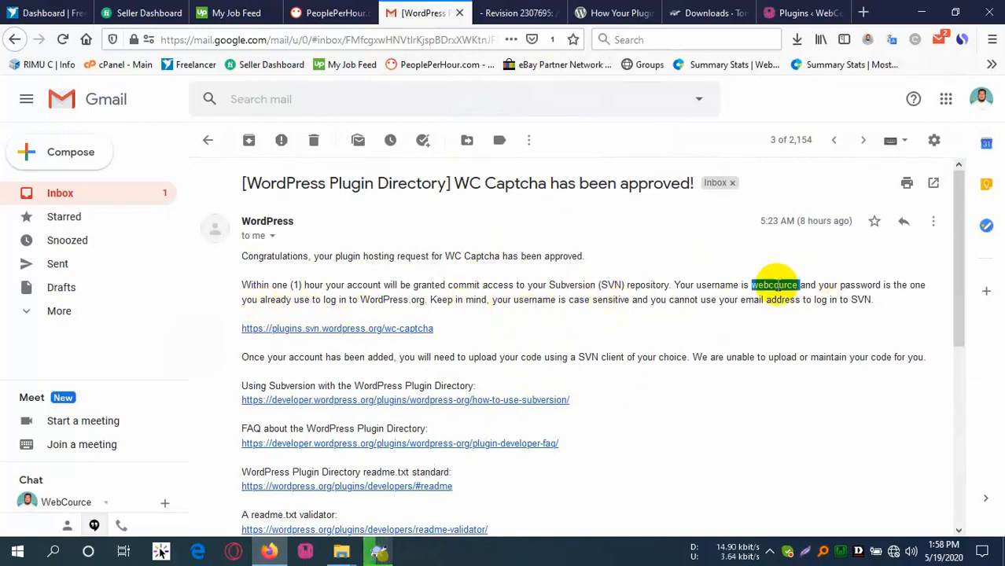
click(381, 556)
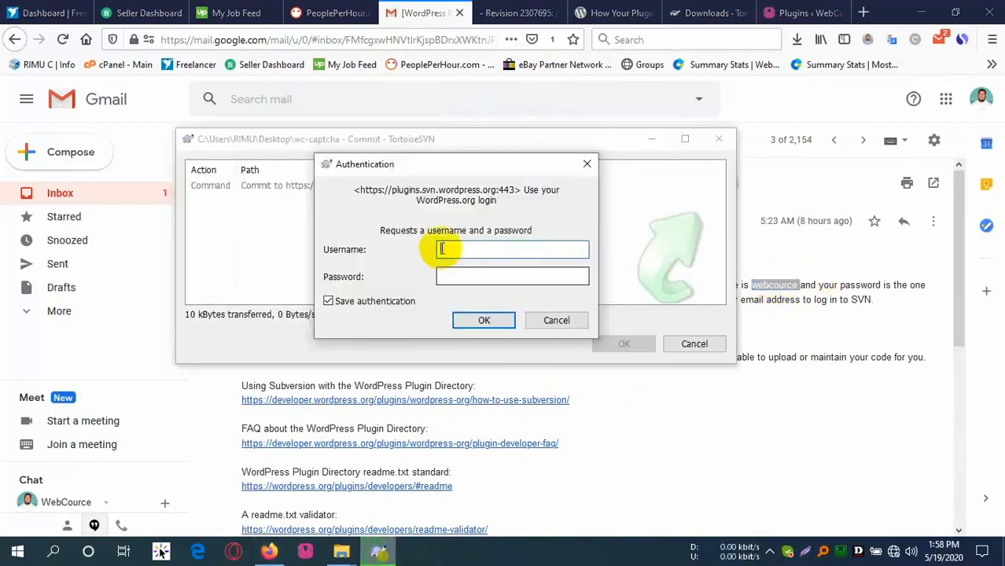
text(webcource)
click(464, 279)
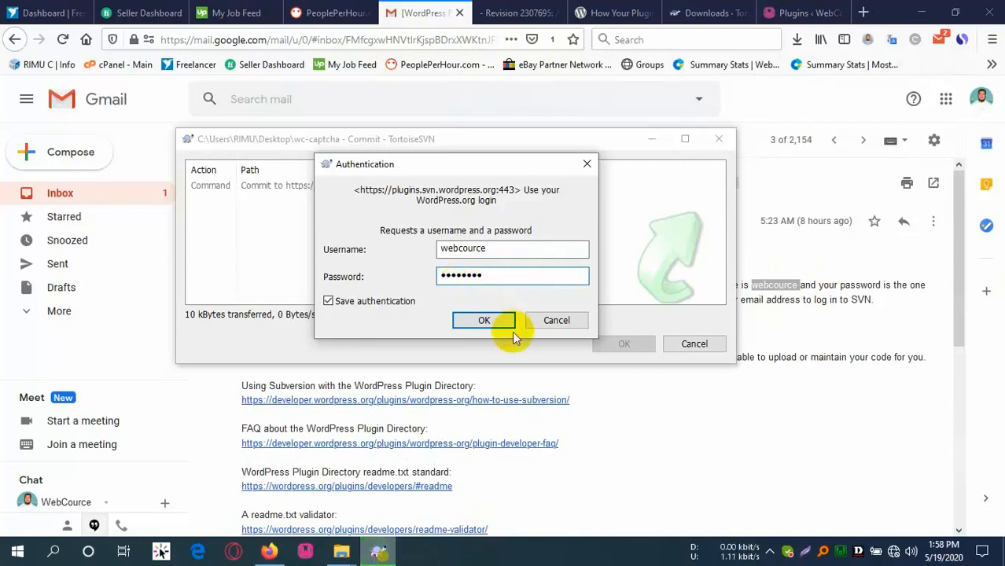
click(485, 320)
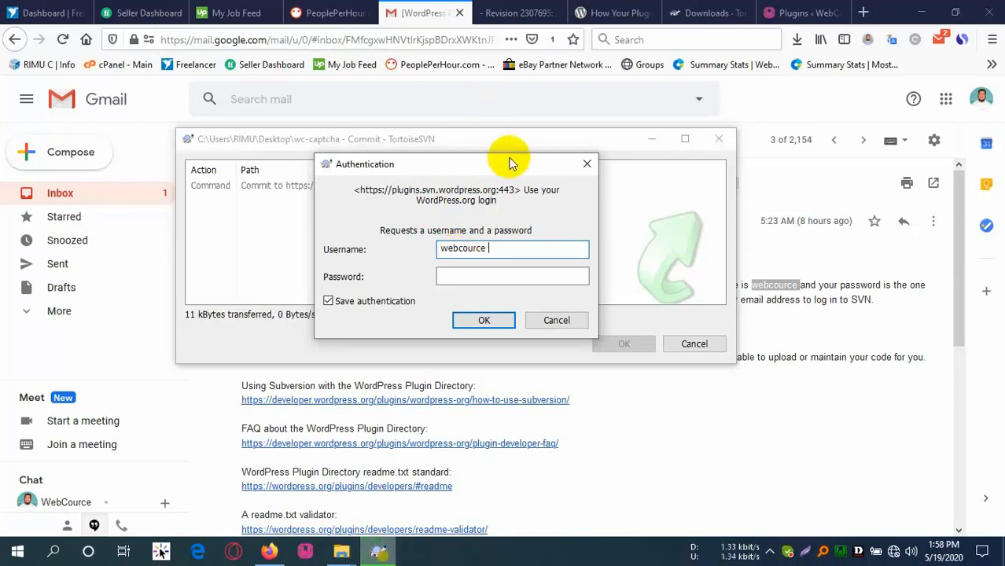
click(399, 13)
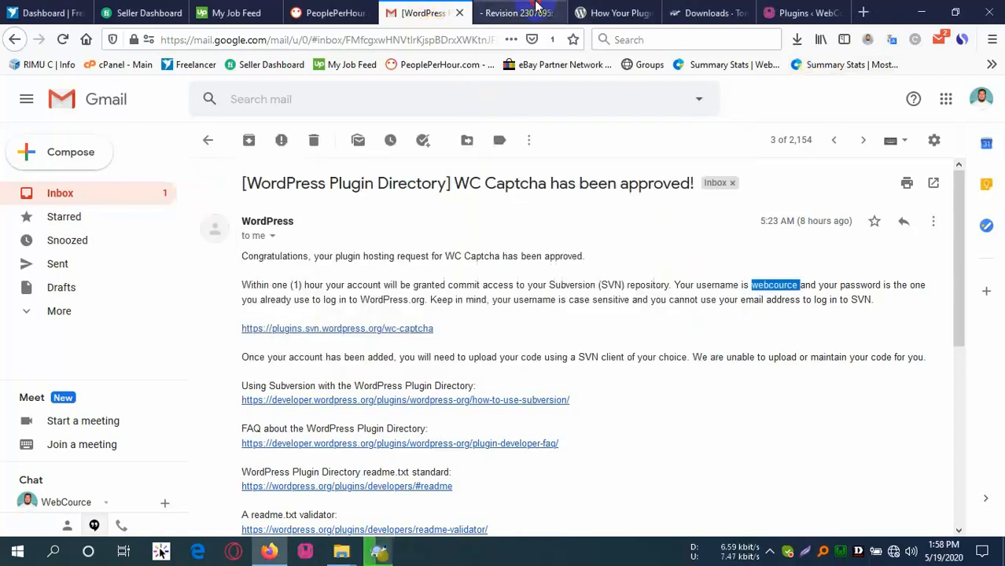
Wait for the commit to finish at revision 2307719, then close the completion report.
click(511, 12)
click(642, 14)
mouse_move(920, 107)
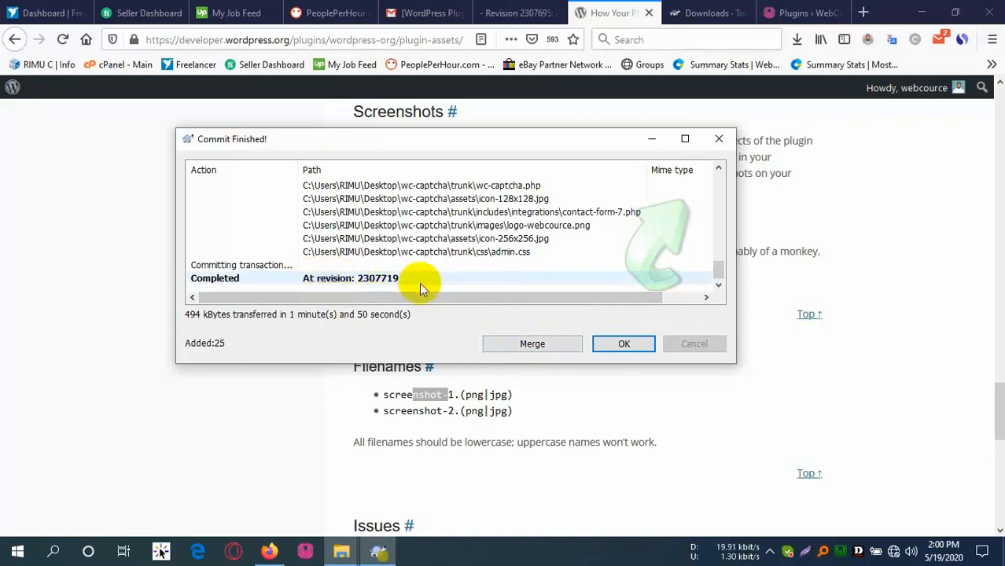
click(633, 347)
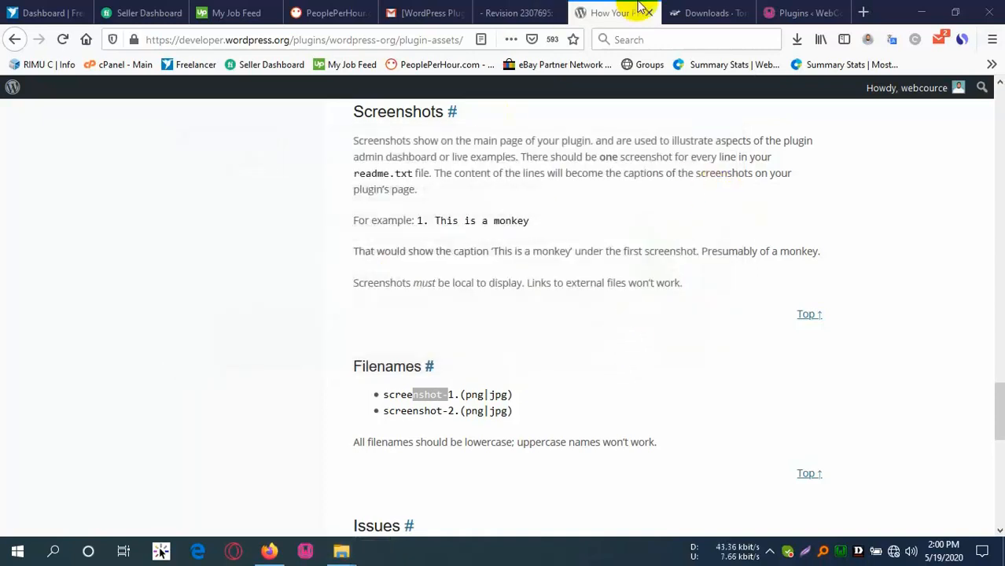
Read through the WC Captcha approval email in Gmail.
click(425, 13)
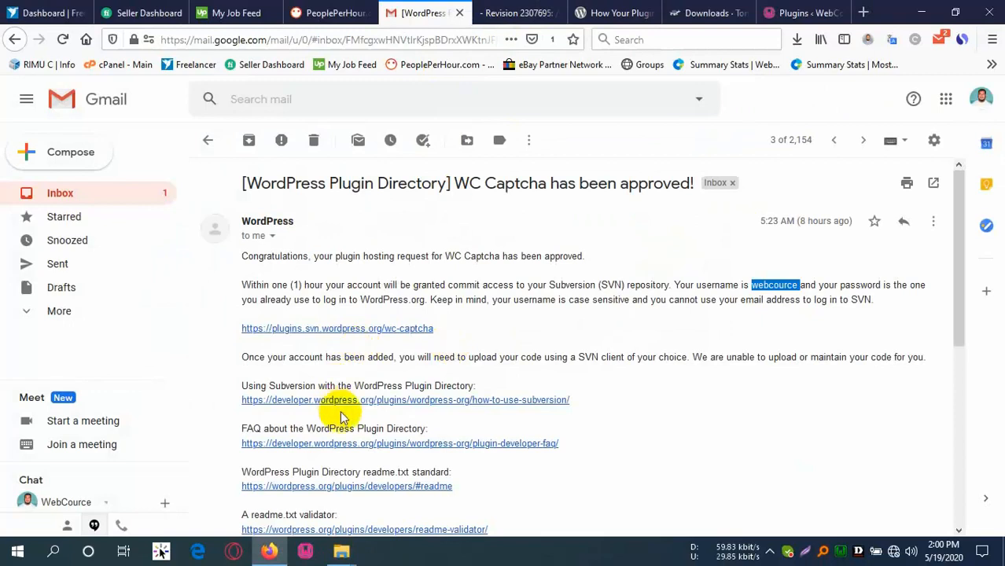
scroll(404, 460, down, 4)
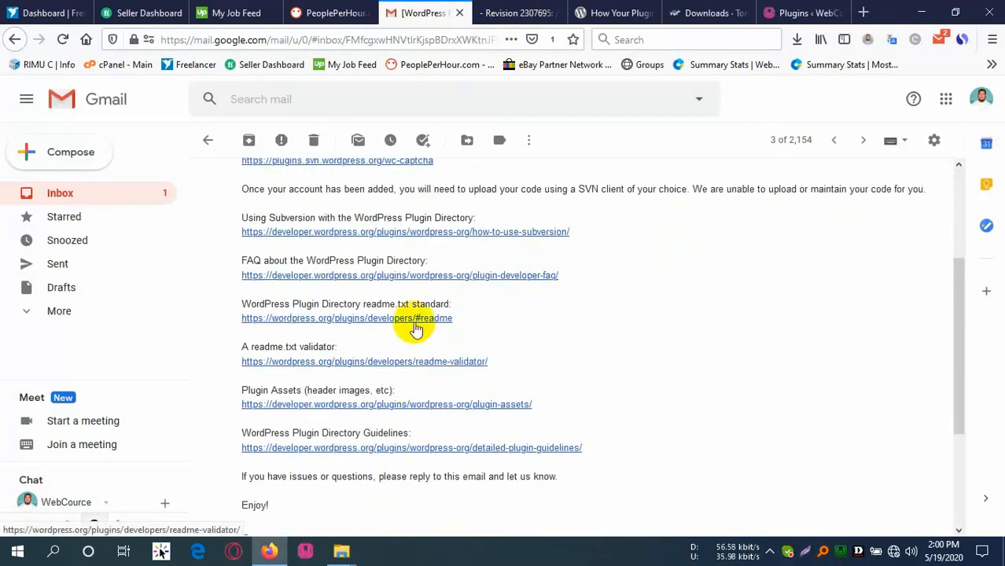
scroll(511, 366, down, 2)
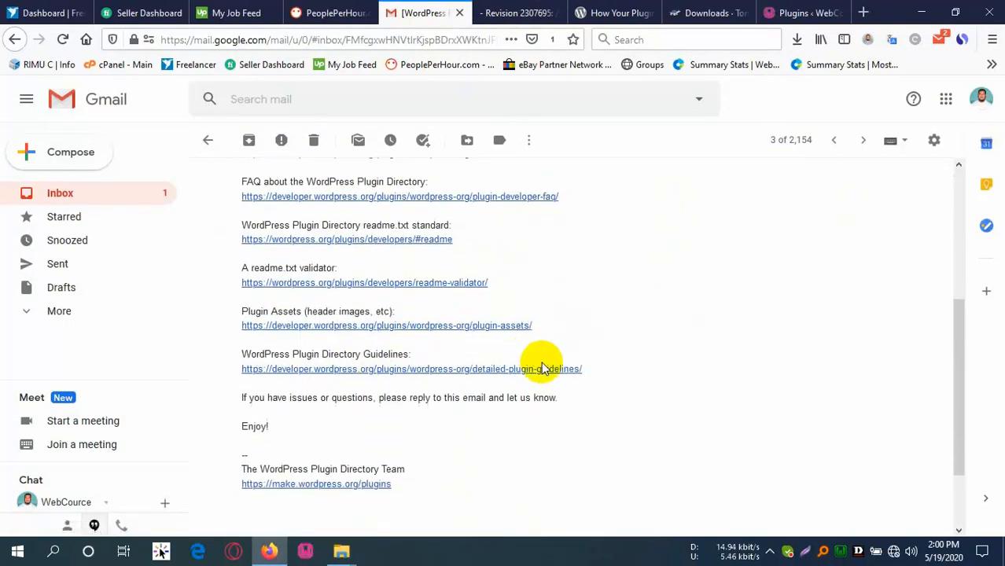
scroll(444, 364, down, 2)
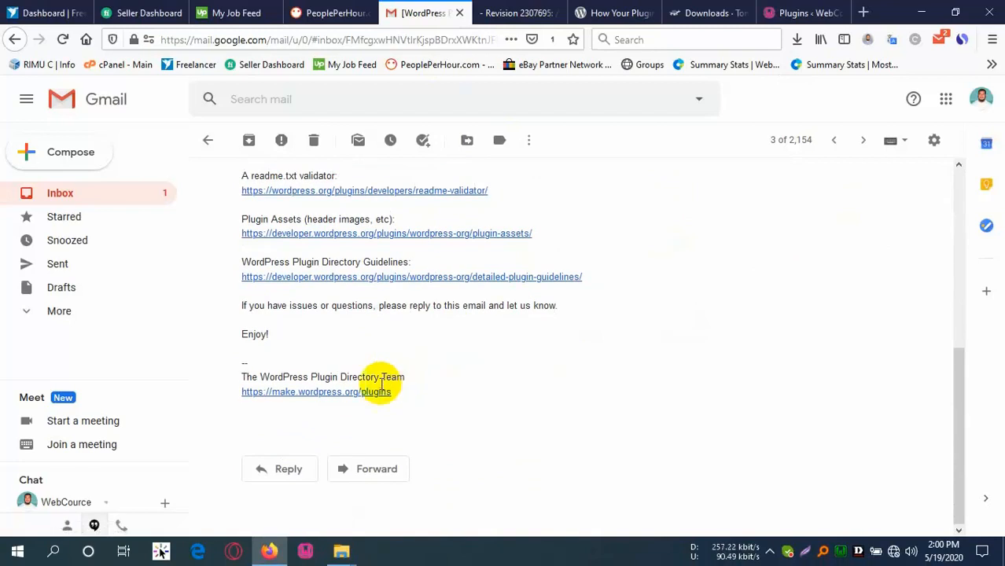
right_click(361, 396)
Close the TortoiseSVN downloads tab and go from the assets guide to the Plugins directory.
click(610, 195)
click(617, 13)
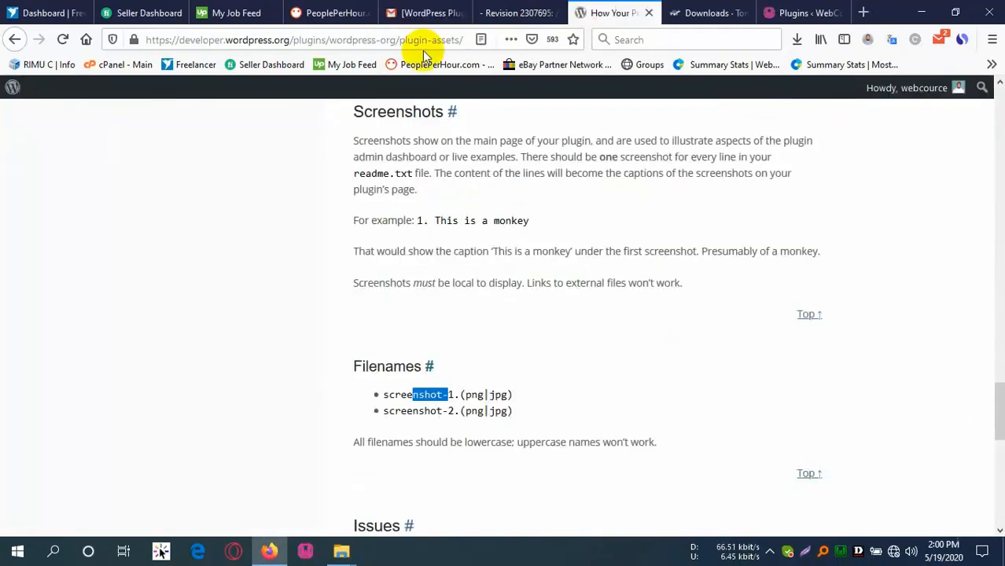
click(679, 10)
click(614, 8)
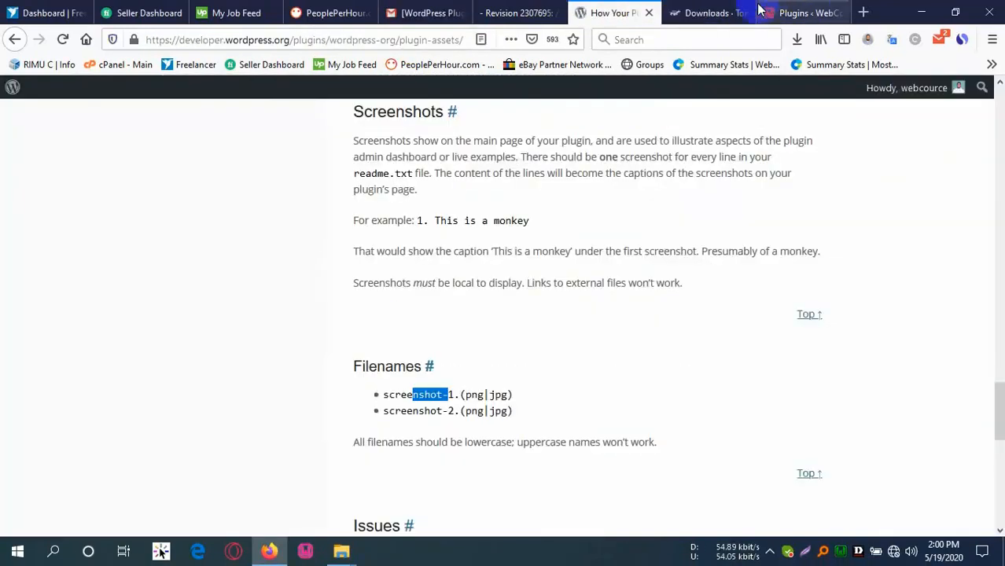
click(743, 12)
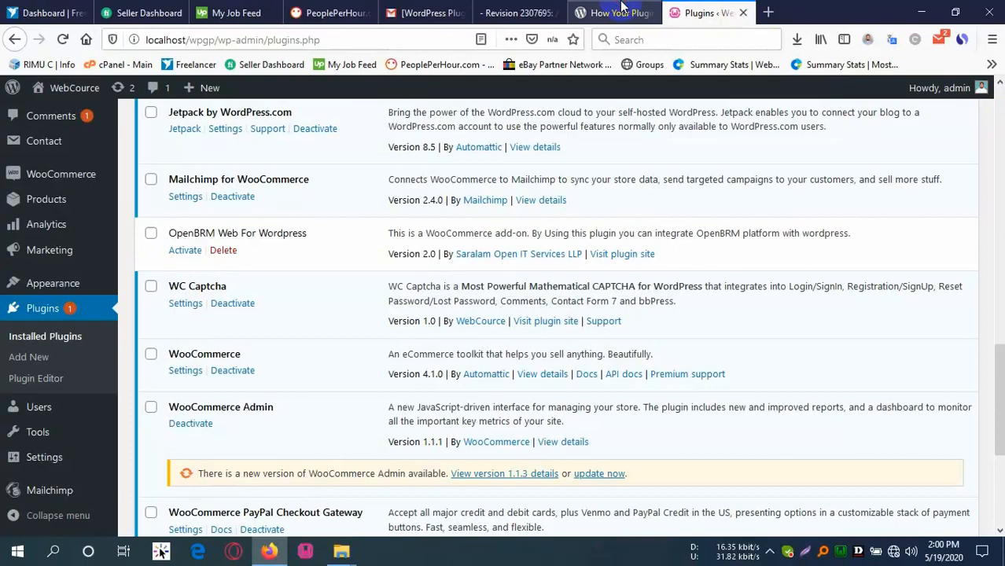
click(684, 11)
scroll(841, 186, up, 8)
scroll(861, 188, up, 5)
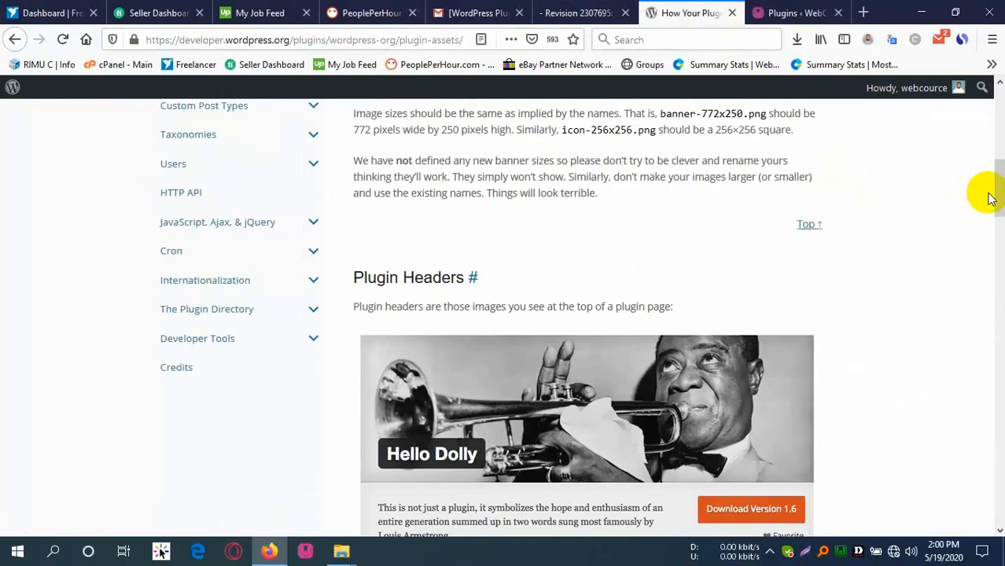
scroll(768, 234, up, 10)
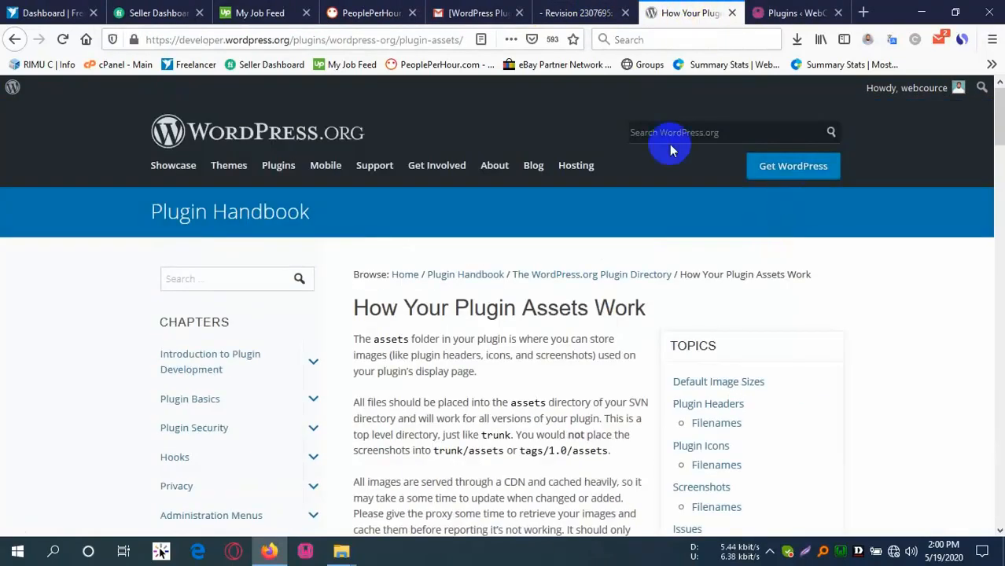
click(271, 165)
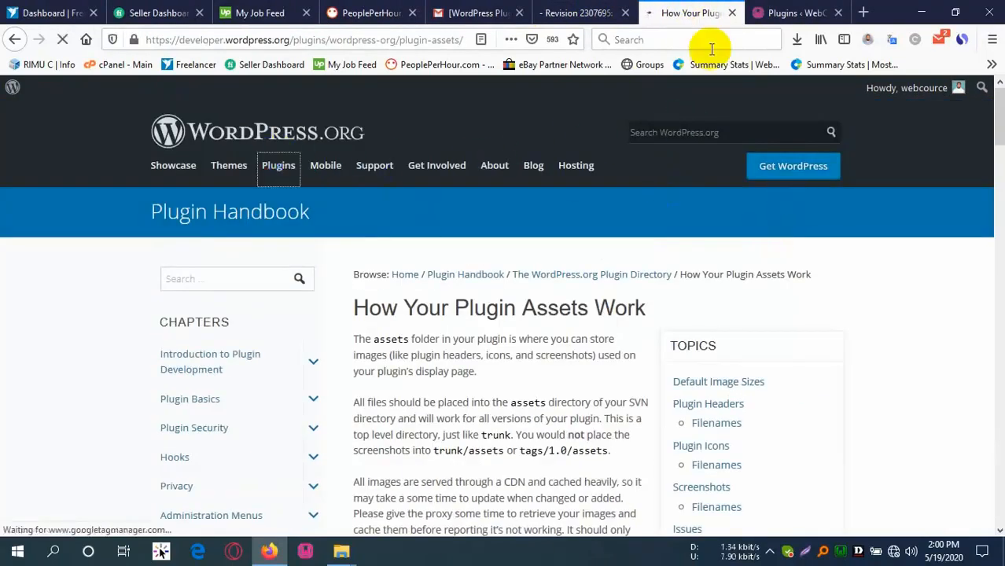
Go to the WC Captcha plugin page at wordpress.org/plugins/wc-captcha.
click(301, 40)
click(301, 40)
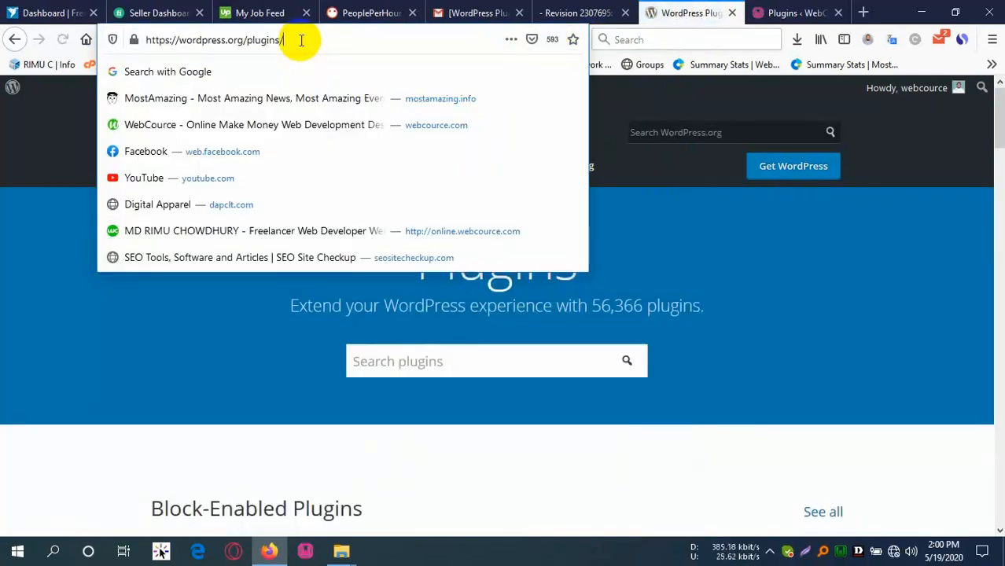
text(wc-captcha)
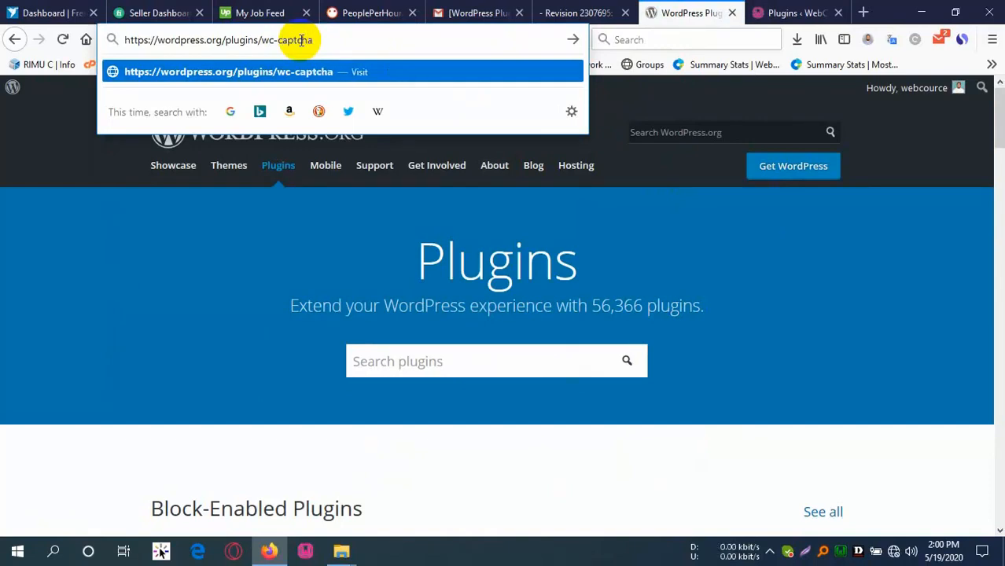
key(Return)
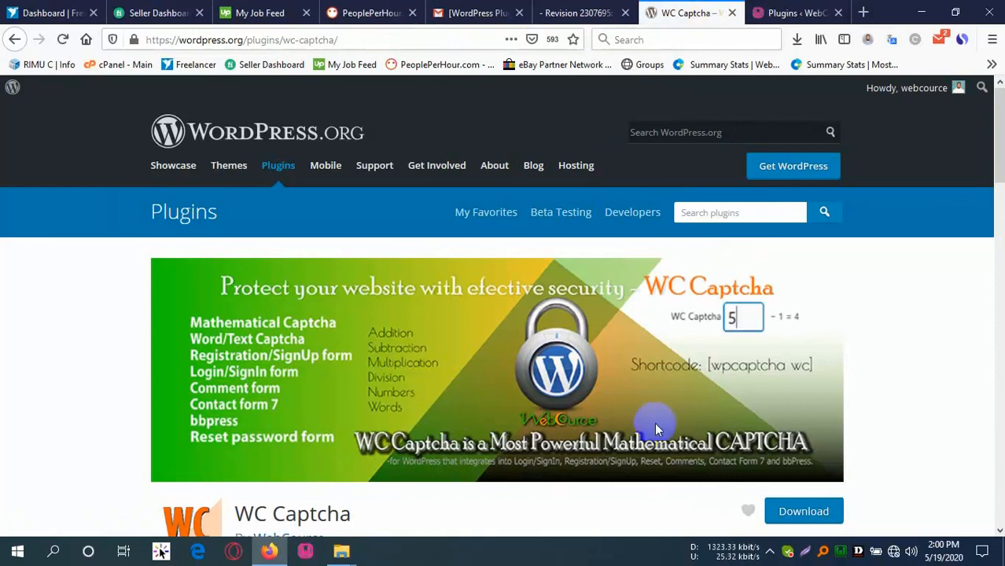
Scroll the plugin page and step through its three screenshots.
scroll(184, 275, down, 4)
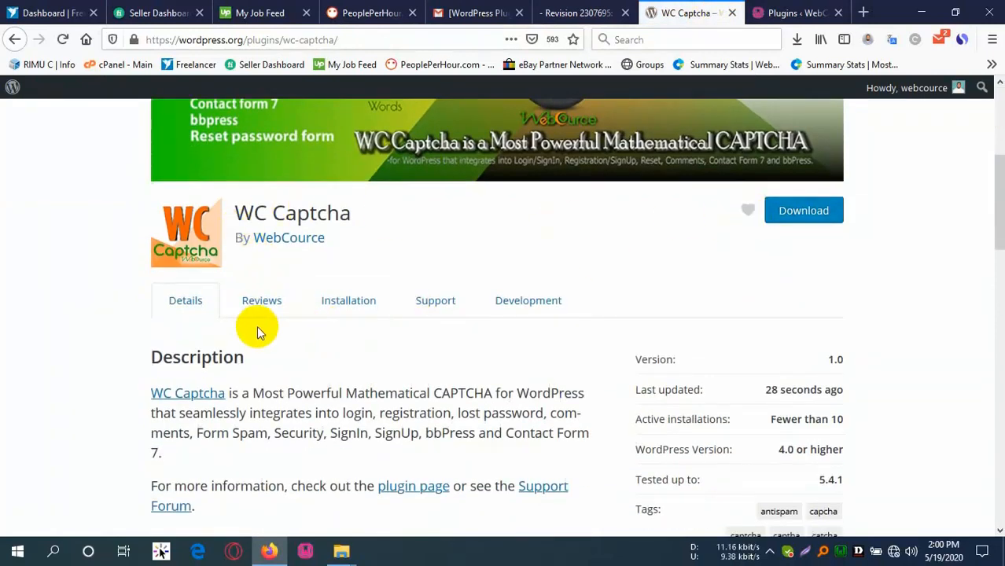
scroll(259, 326, down, 5)
scroll(452, 311, down, 4)
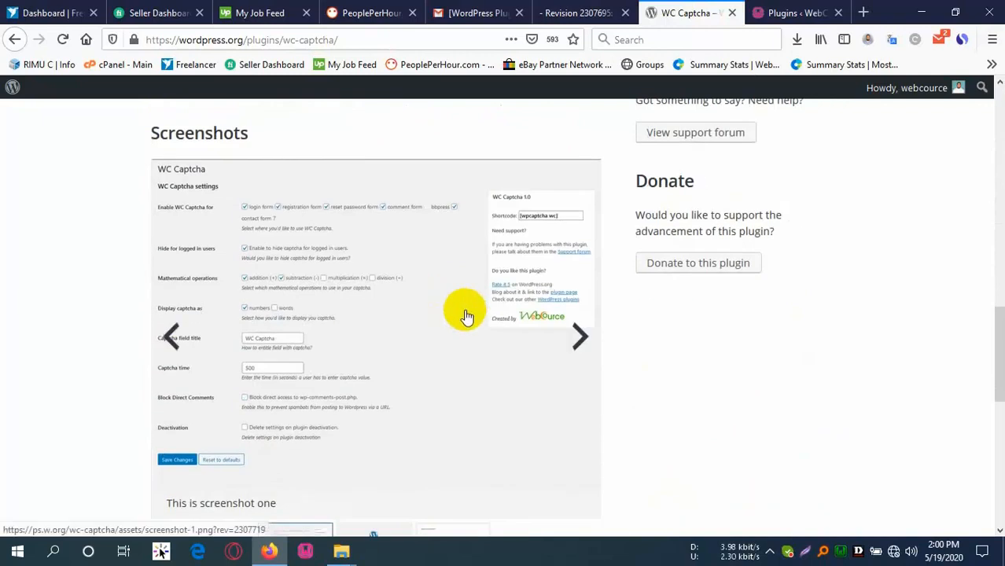
scroll(582, 331, down, 2)
scroll(575, 354, up, 4)
scroll(579, 388, down, 3)
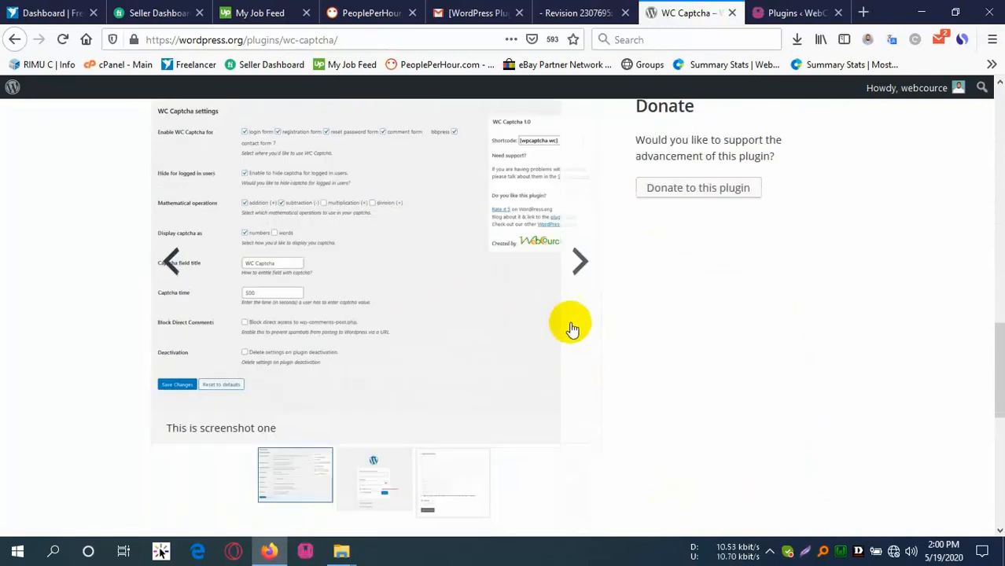
click(587, 268)
click(583, 290)
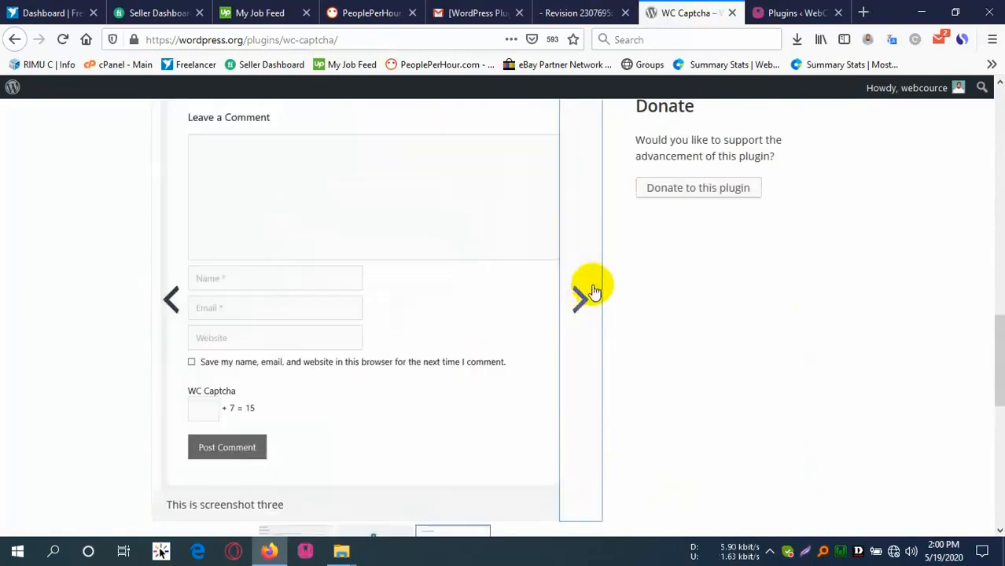
scroll(415, 383, down, 7)
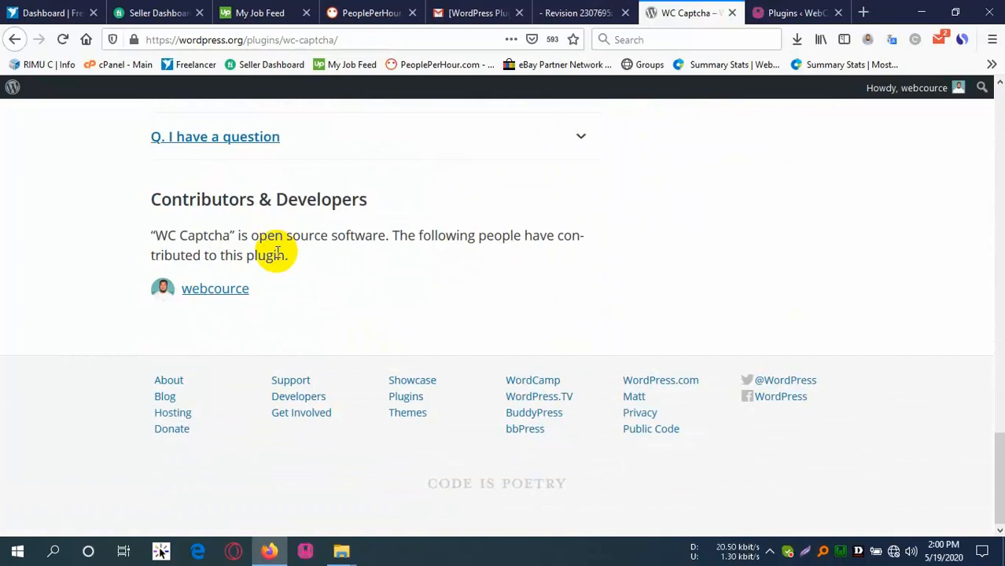
scroll(293, 261, up, 15)
scroll(218, 328, down, 3)
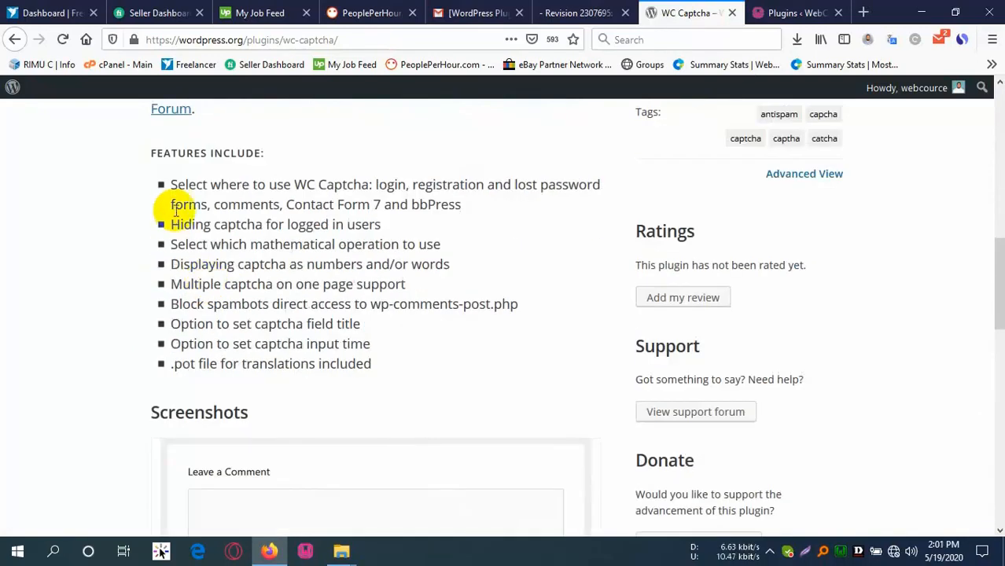
drag(174, 186, 303, 321)
click(354, 332)
scroll(314, 314, up, 5)
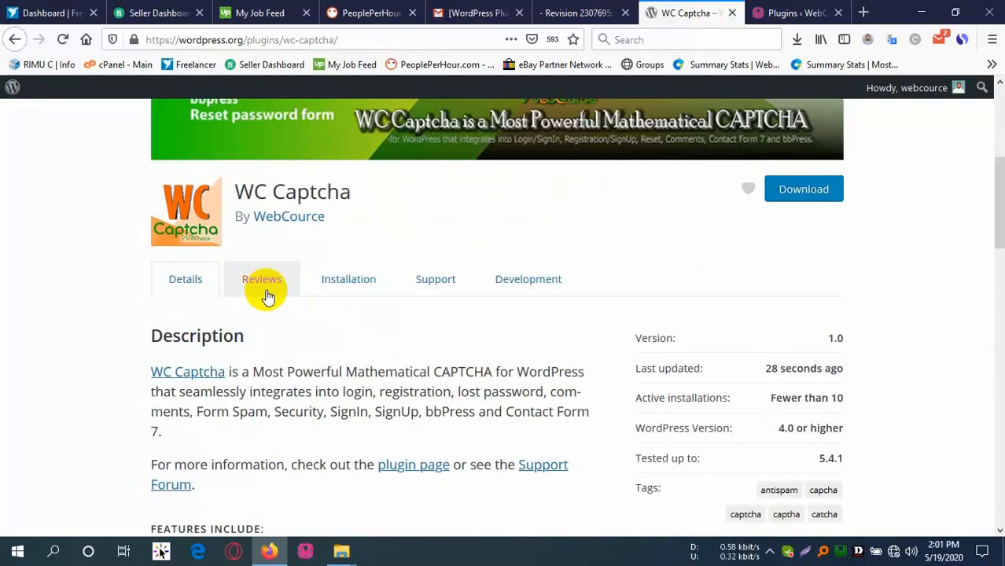
Check the Reviews, Installation and Support tabs, then return to the Installation section.
click(266, 293)
click(348, 288)
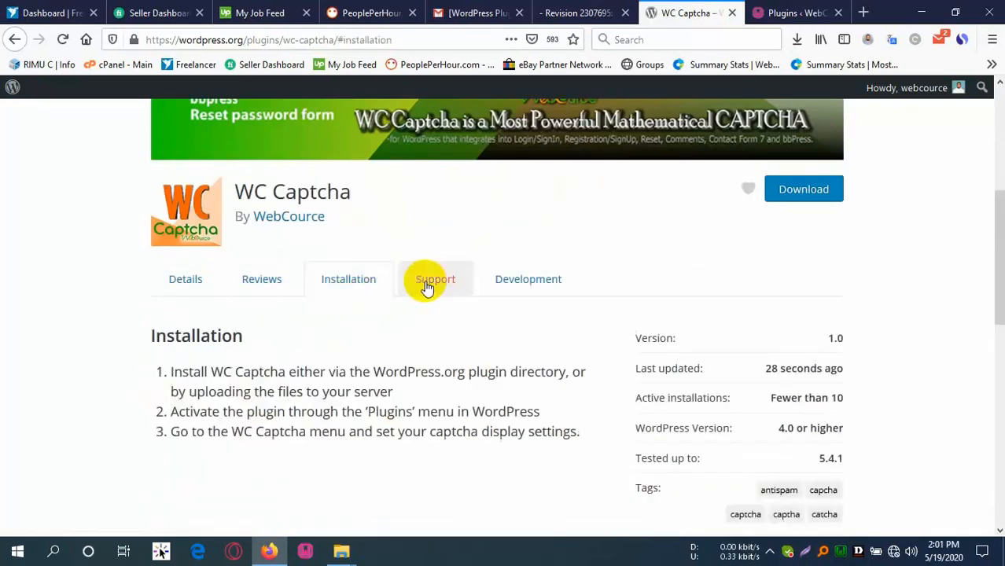
click(455, 288)
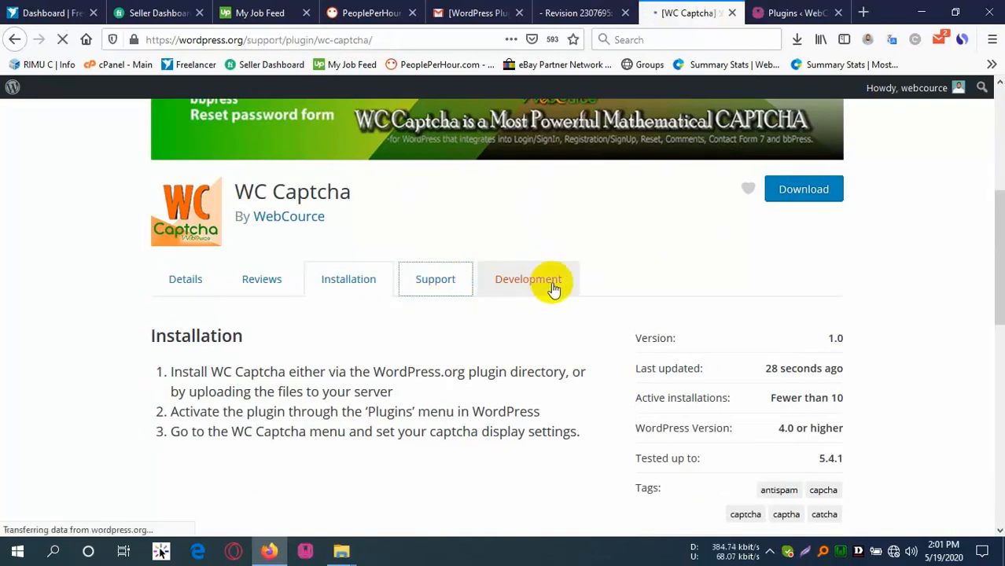
scroll(456, 347, down, 5)
scroll(485, 305, up, 5)
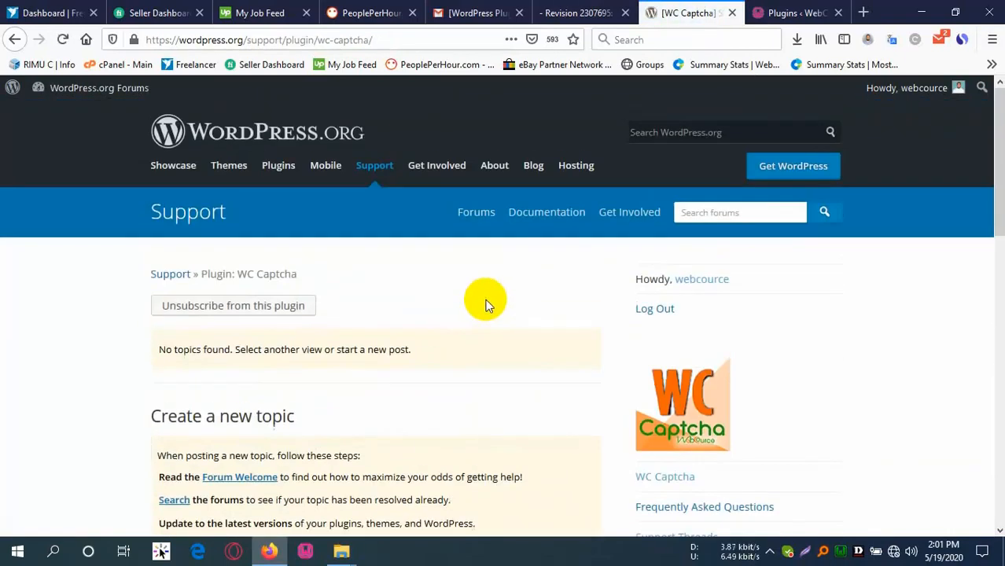
scroll(443, 343, down, 3)
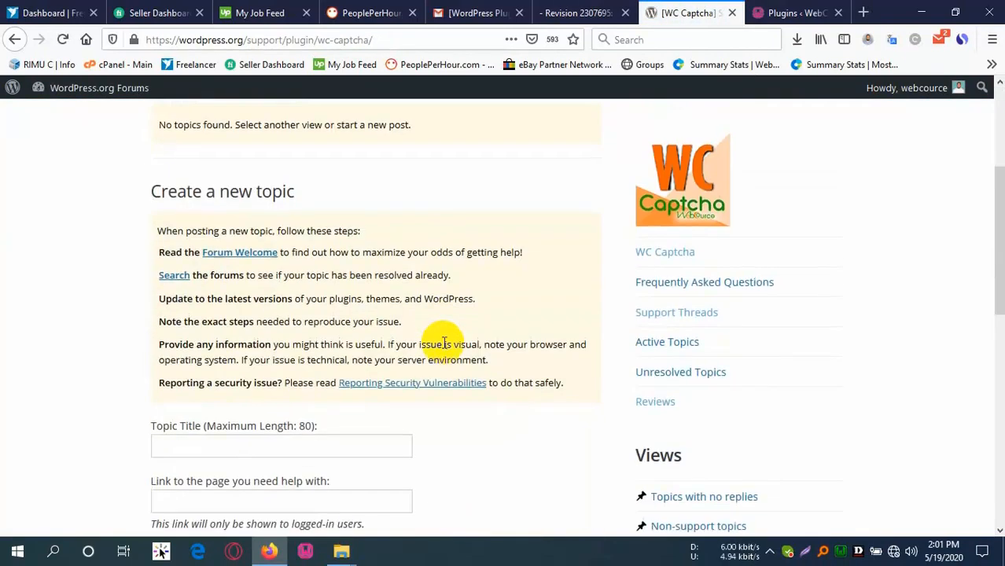
scroll(330, 307, up, 3)
click(14, 39)
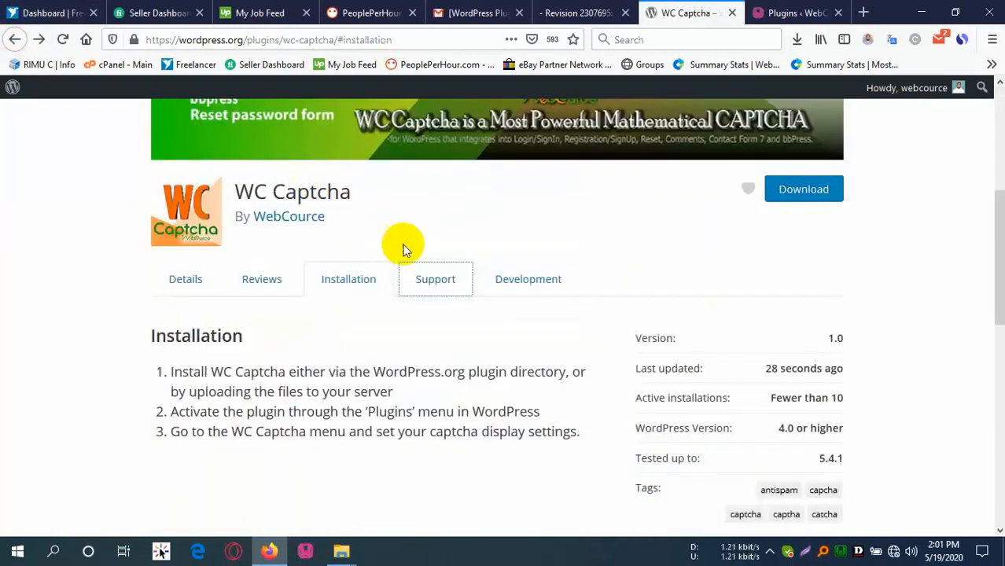